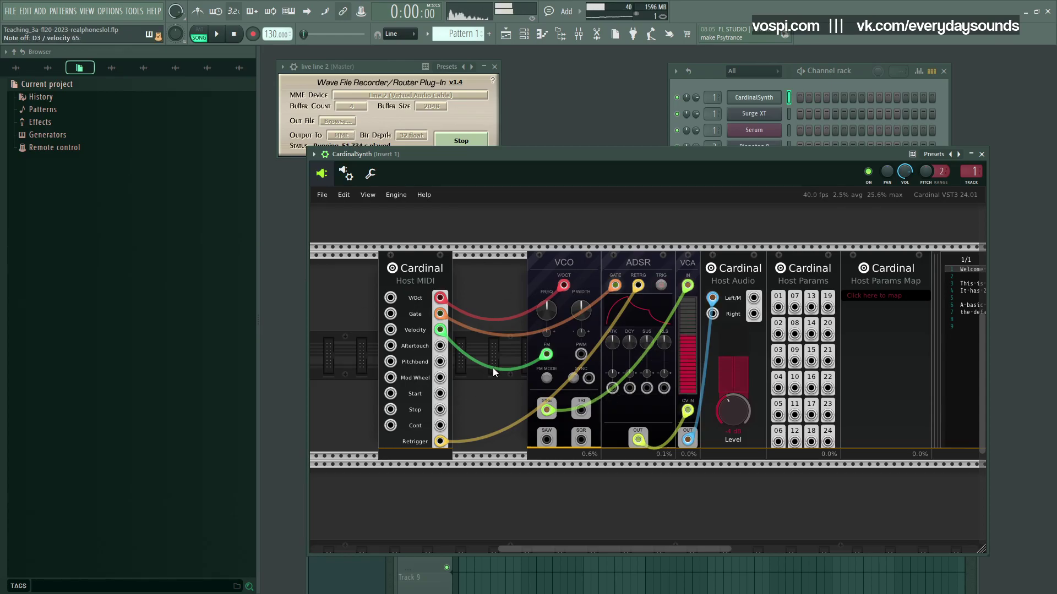
Delete the Host Params, Host Params Map and text editor modules beyond Host Audio
left_click_drag(638, 283, 531, 293)
left_click_drag(696, 238, 938, 316)
left_click_drag(791, 301, 908, 294)
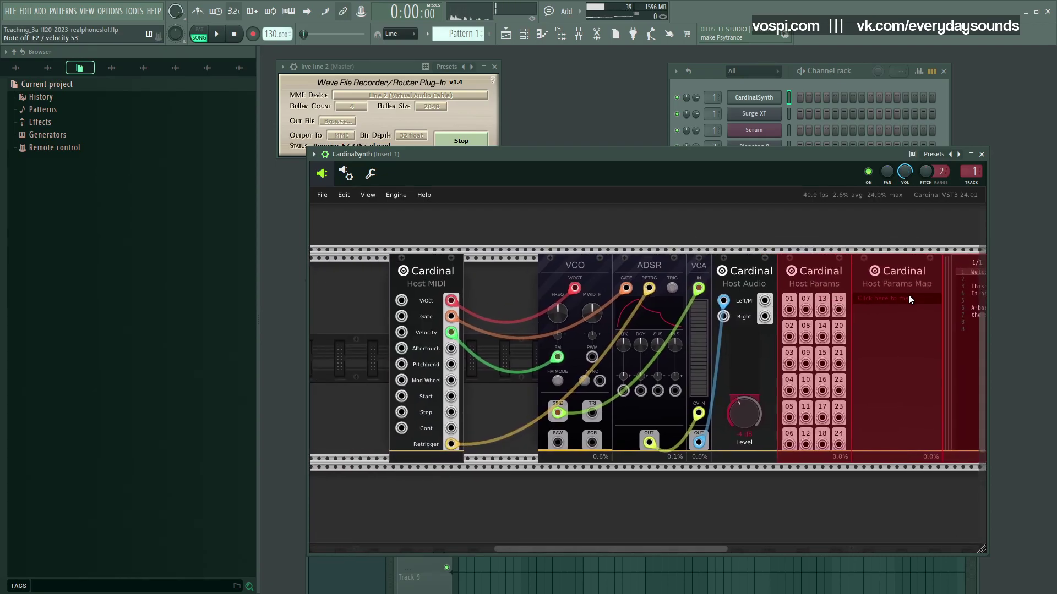
key("Delete")
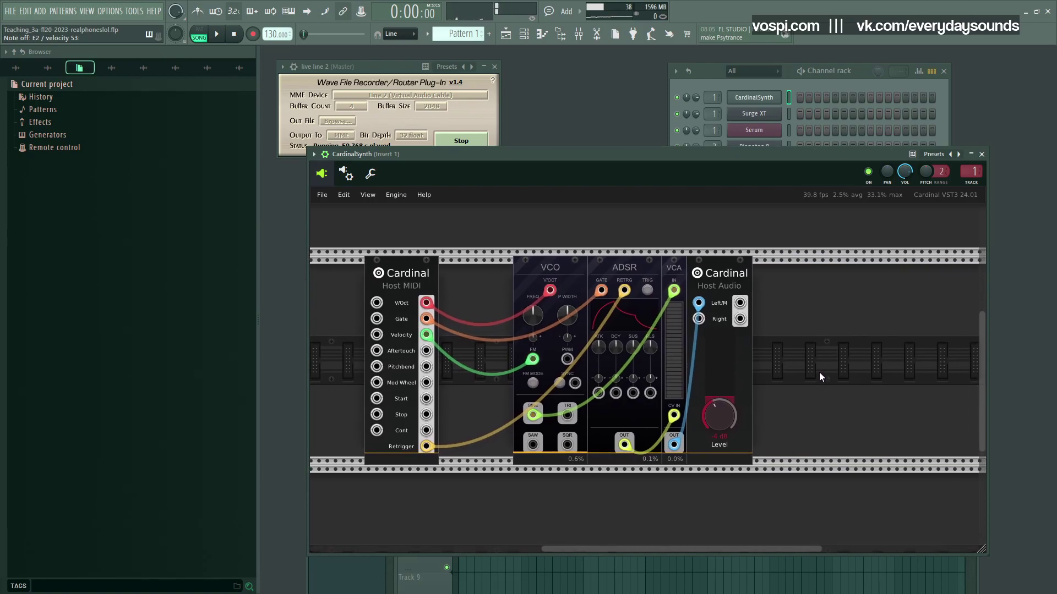
Delete the Host MIDI, ADSR and VCA modules, keeping only the VCO and Host Audio in the rack
left_click_drag(378, 219, 630, 289)
key("Delete")
left_click_drag(454, 218, 410, 283)
key("Delete")
Find the Werner Filter by searching the module library for "filter" and place it directly beside the VCO
left_click_drag(501, 309, 518, 303)
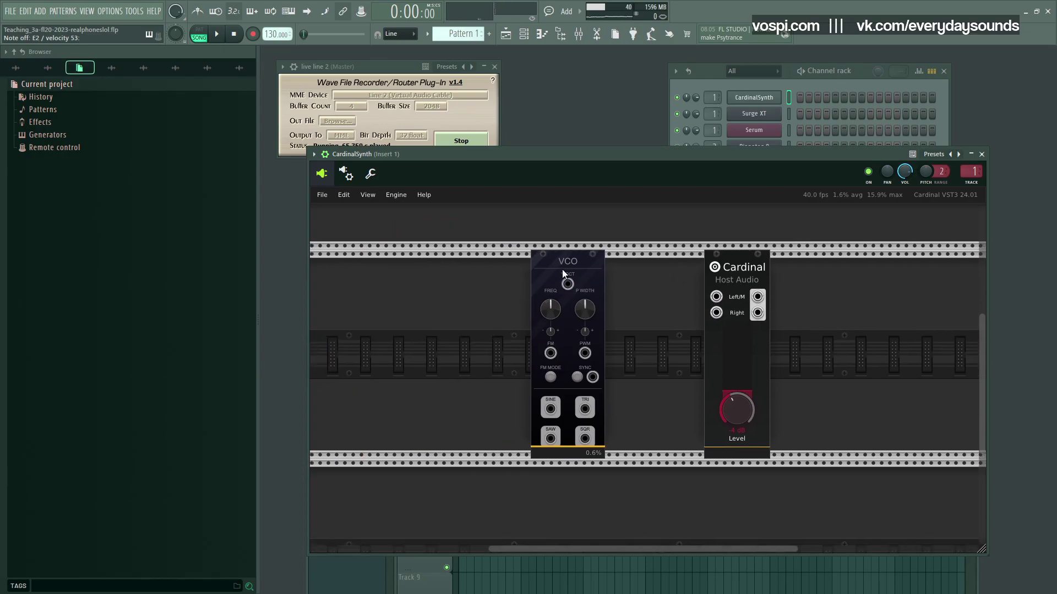
left_click_drag(572, 267, 547, 265)
scroll(626, 317, "up", 3)
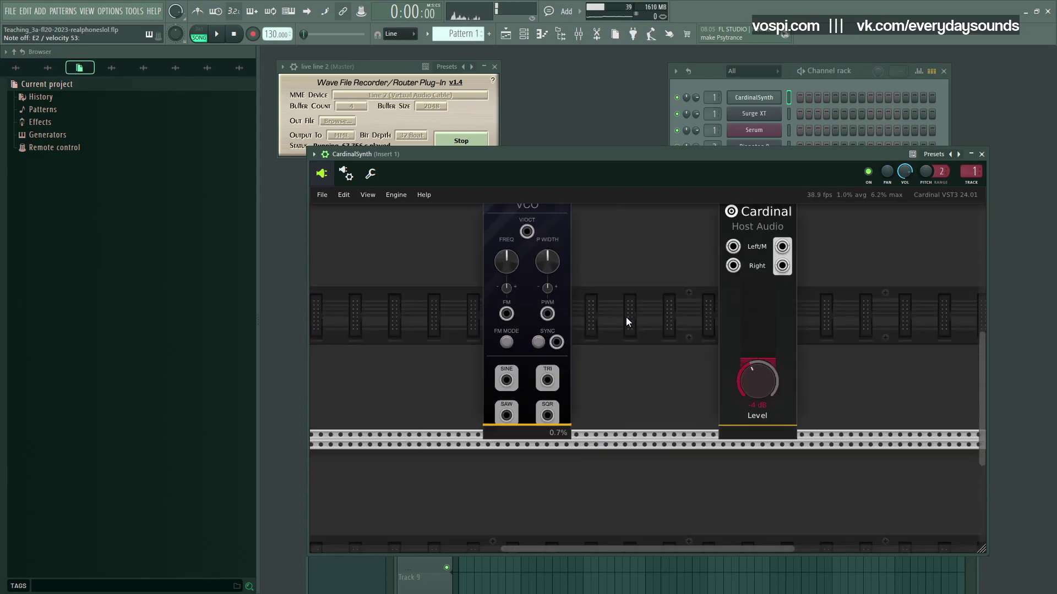
right_click(607, 372)
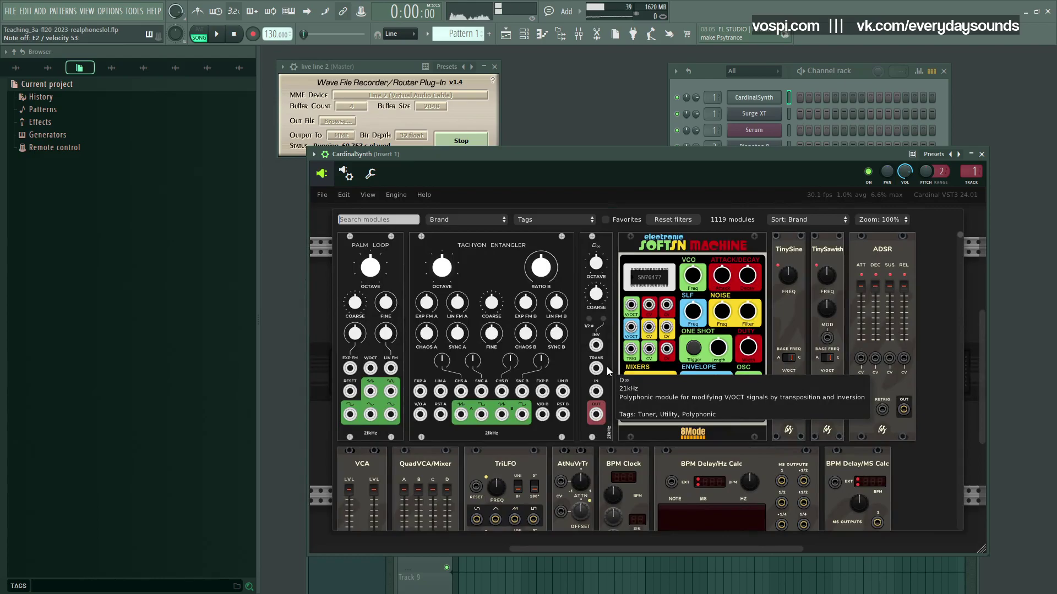
type("filter")
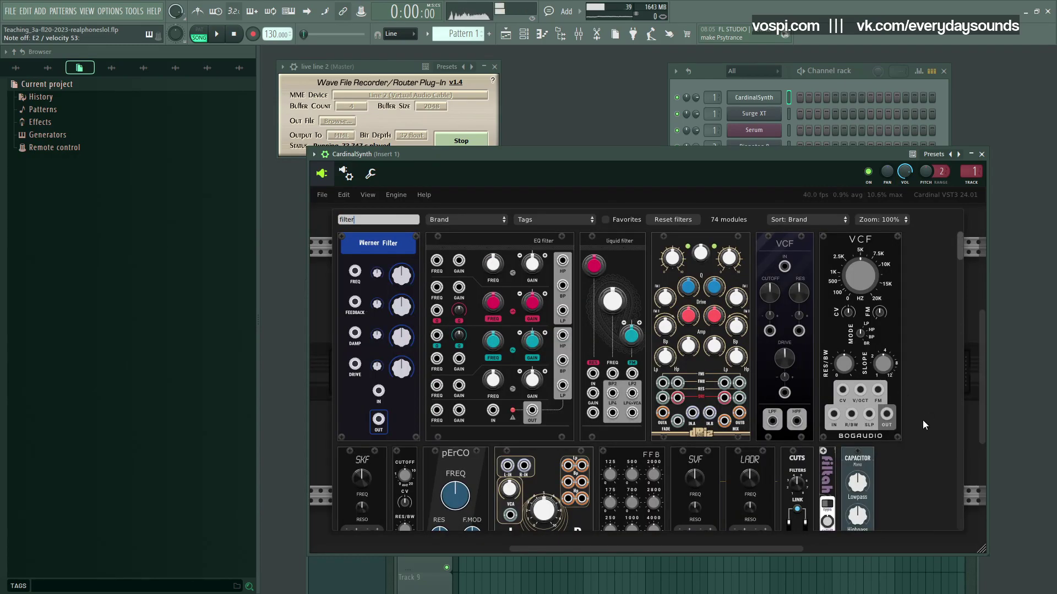
left_click_drag(378, 245, 626, 325)
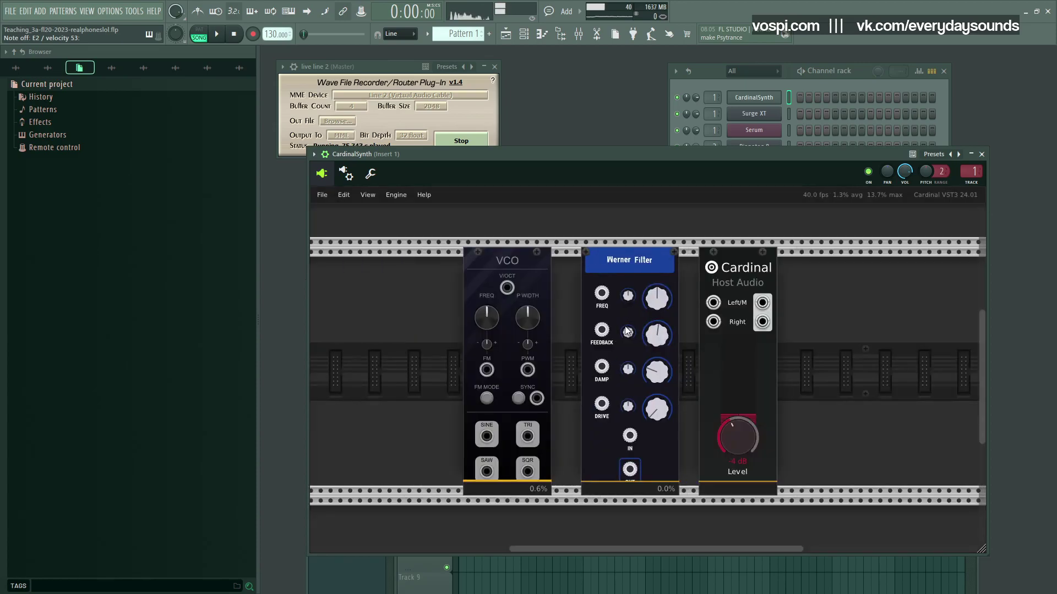
left_click_drag(628, 269, 596, 269)
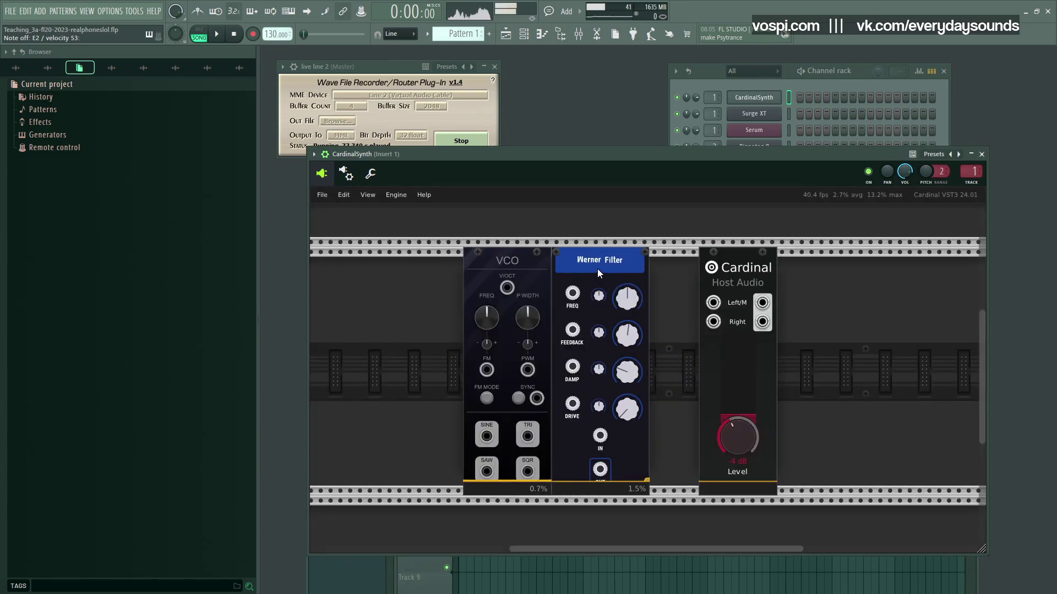
Patch the VCO's triangle output to the Werner Filter's FREQ input and the filter's output to Host Audio Left/M
left_click_drag(528, 436, 572, 293)
left_click_drag(599, 469, 712, 303)
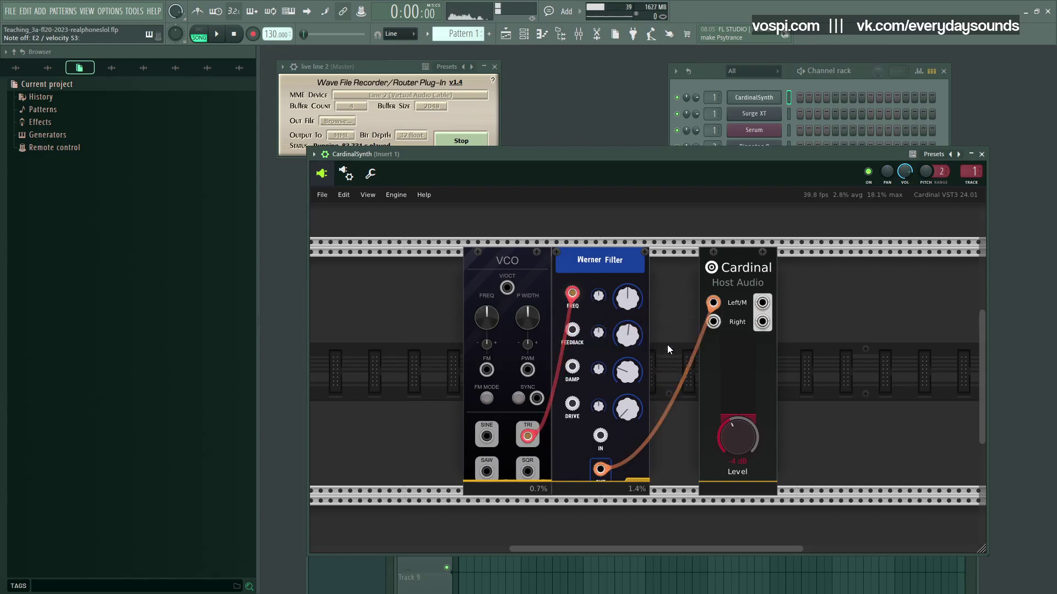
left_click_drag(751, 459, 743, 452)
Try the Werner Filter's frequency at about 2757 Hz, and toggle the VCO's bypass on and back off
left_click_drag(627, 304, 631, 216)
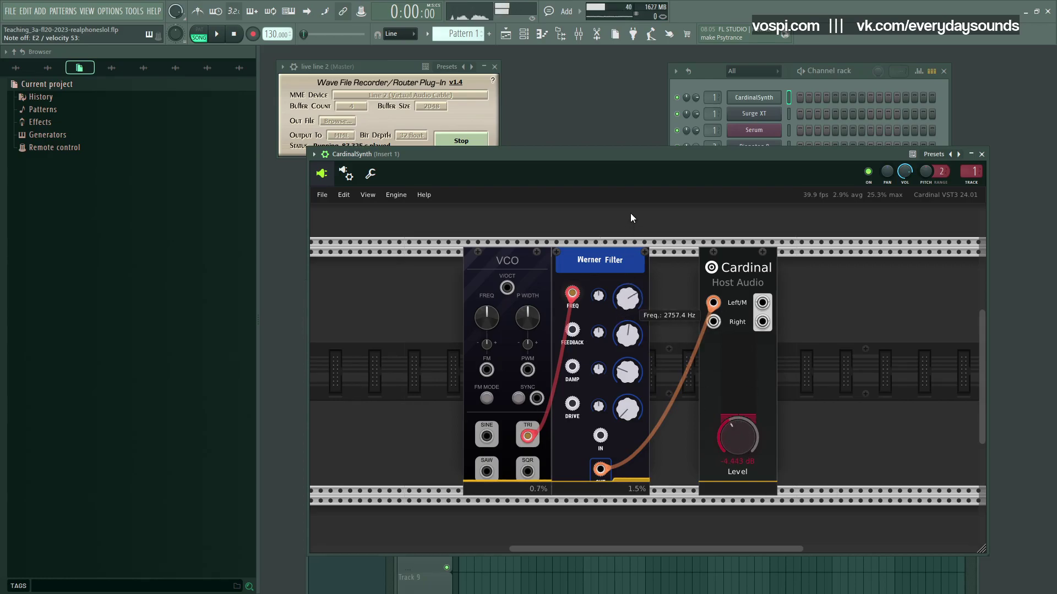
left_click_drag(474, 224, 508, 269)
key("ctrl+e")
key("ctrl+e")
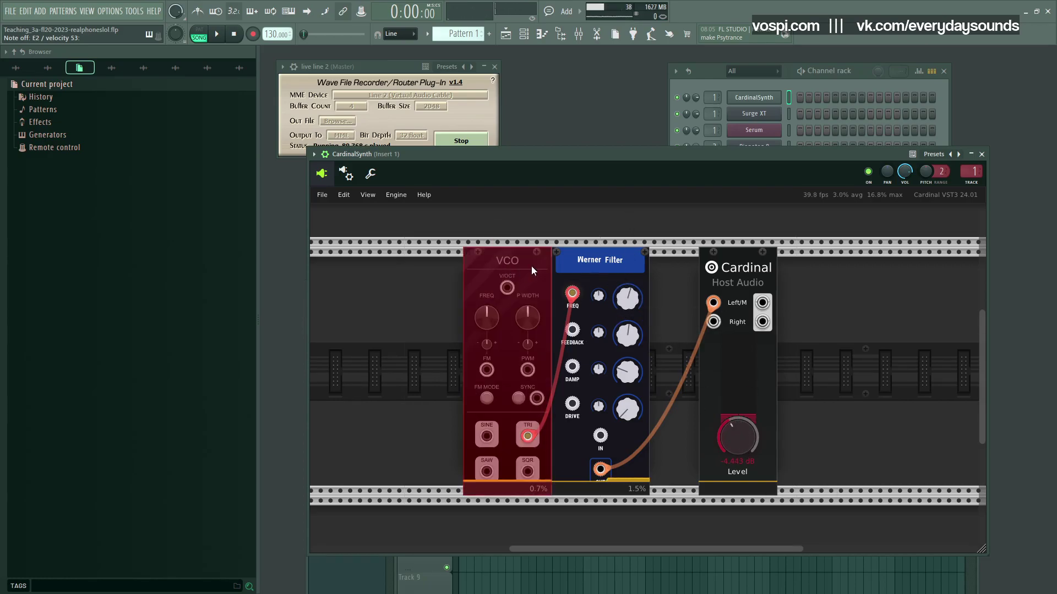
Raise the Werner Filter's drive and move the triangle cable from its FREQ input to its IN input
left_click_drag(638, 301, 654, 242)
left_click_drag(633, 412, 634, 355)
left_click_drag(572, 292, 600, 435)
left_click(673, 382)
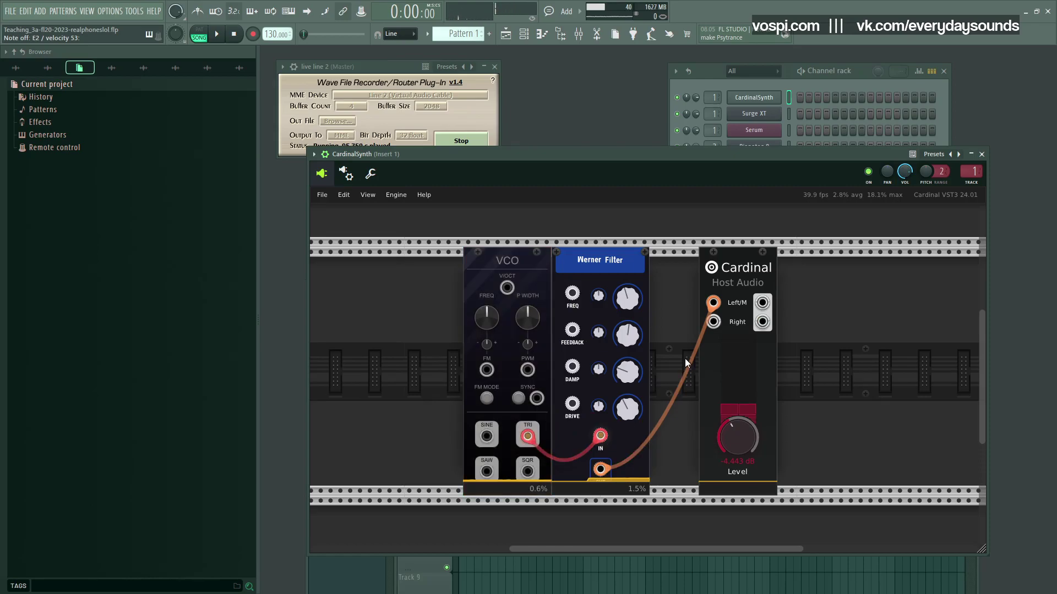
Lower the VCO frequency, then adjust the Werner Filter by lowering its frequency and feedback and raising its drive
left_click_drag(629, 299, 632, 322)
left_click_drag(486, 318, 495, 363)
left_click_drag(627, 409, 631, 384)
left_click_drag(625, 338, 625, 477)
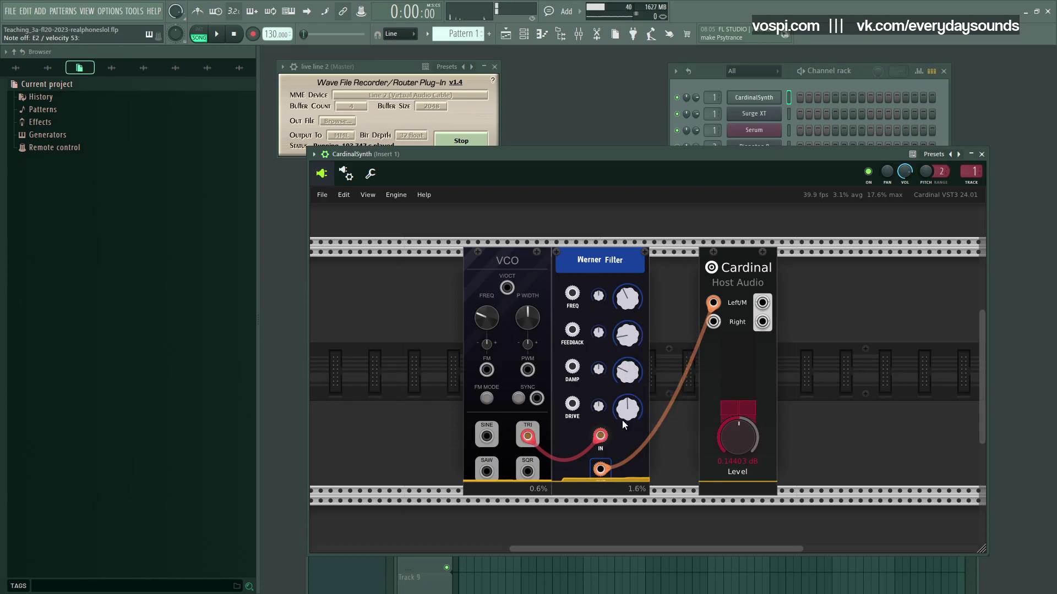
left_click_drag(626, 290, 715, 299)
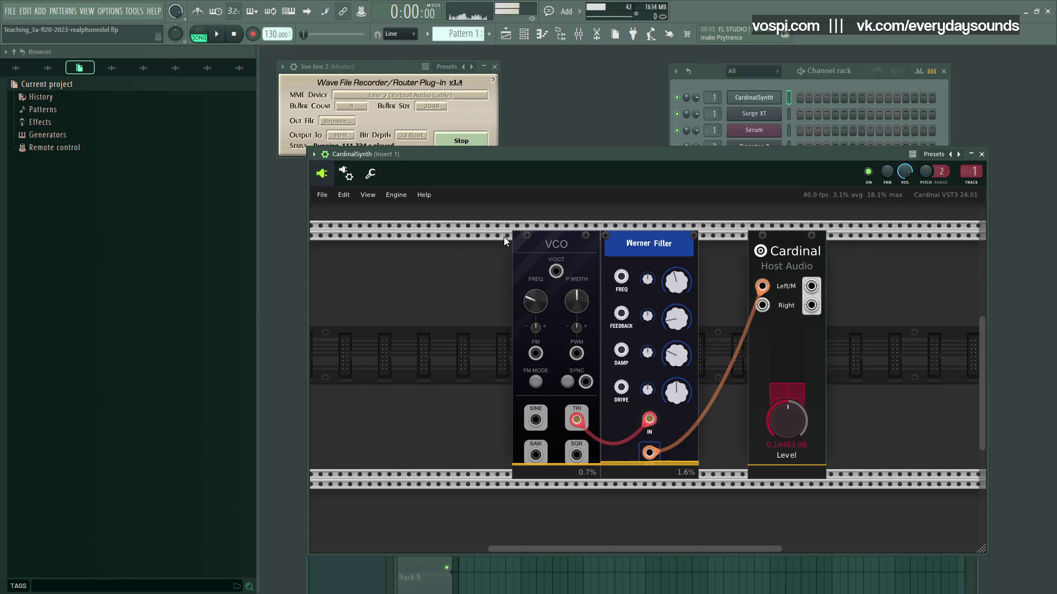
Search the module library for "midi" and add a Host MIDI module in front of the VCO
left_click_drag(717, 337, 814, 338)
right_click(488, 316)
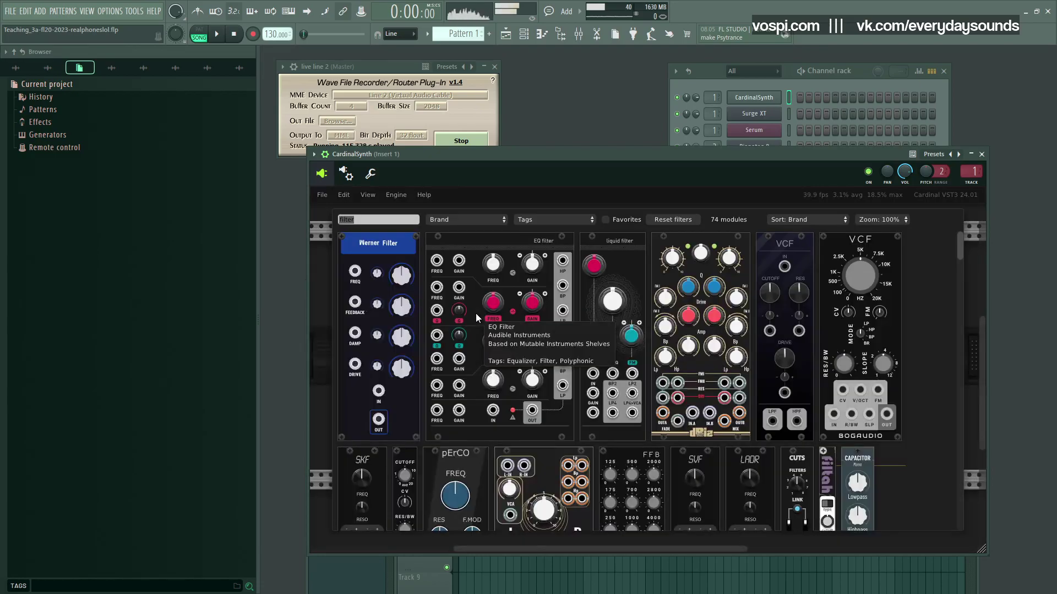
key("BackSpace")
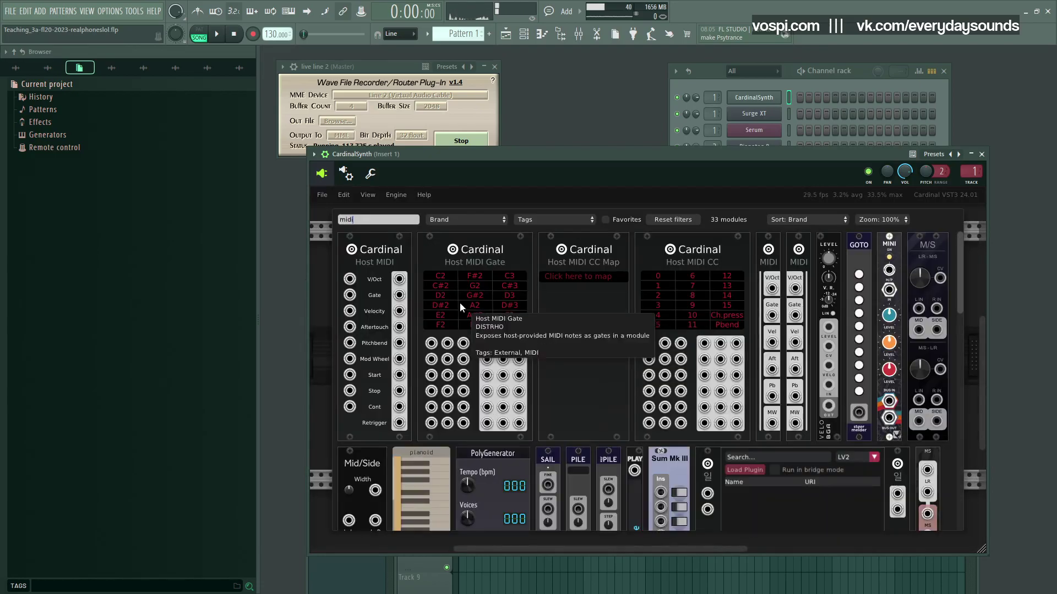
key("Escape")
left_click_drag(444, 296, 469, 318)
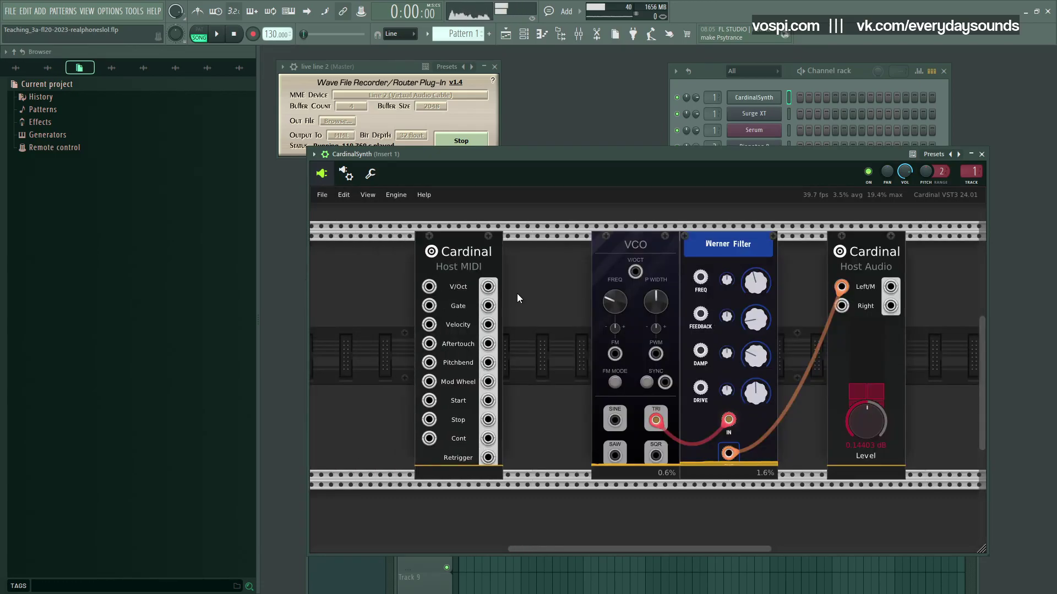
Patch Host MIDI's V/Oct output to the VCO's V/OCT input and reset the VCO's frequency knob to default
left_click_drag(486, 286, 635, 271)
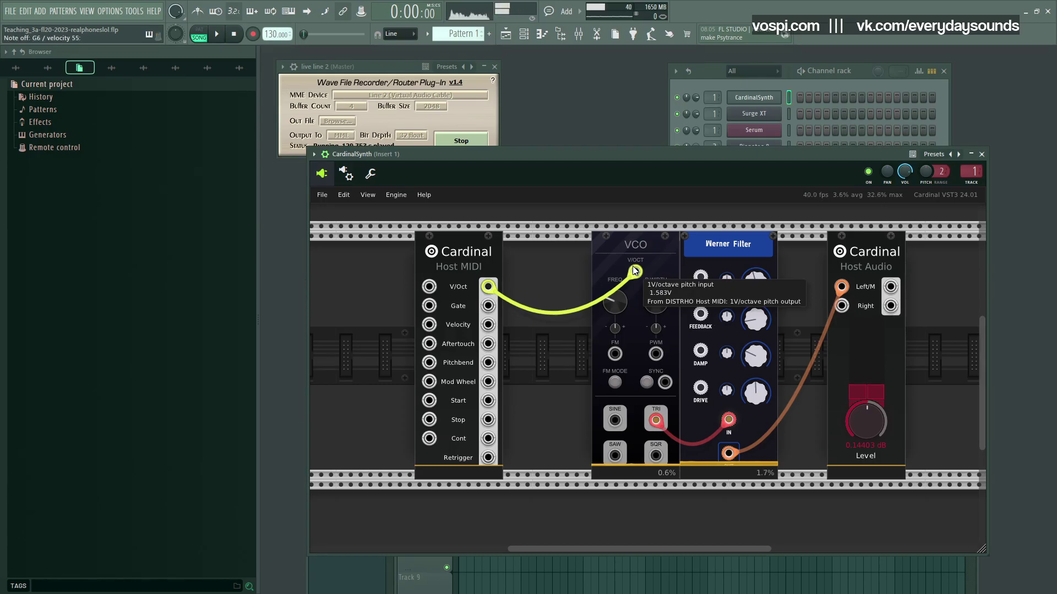
double_click(616, 298)
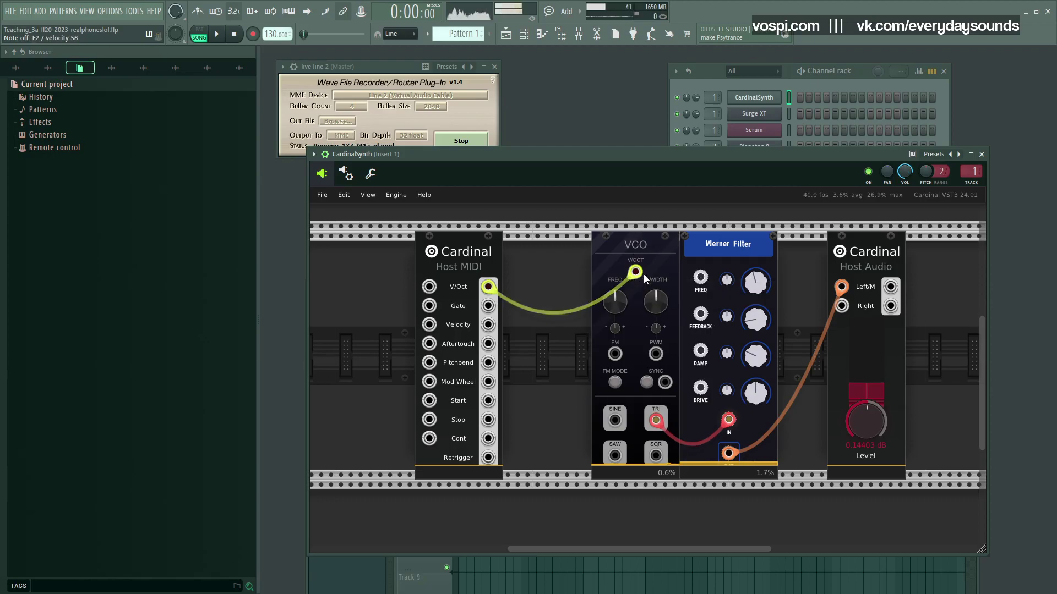
Search the module library for "oct" and add the OCT module between Host MIDI and the VCO
right_click(552, 258)
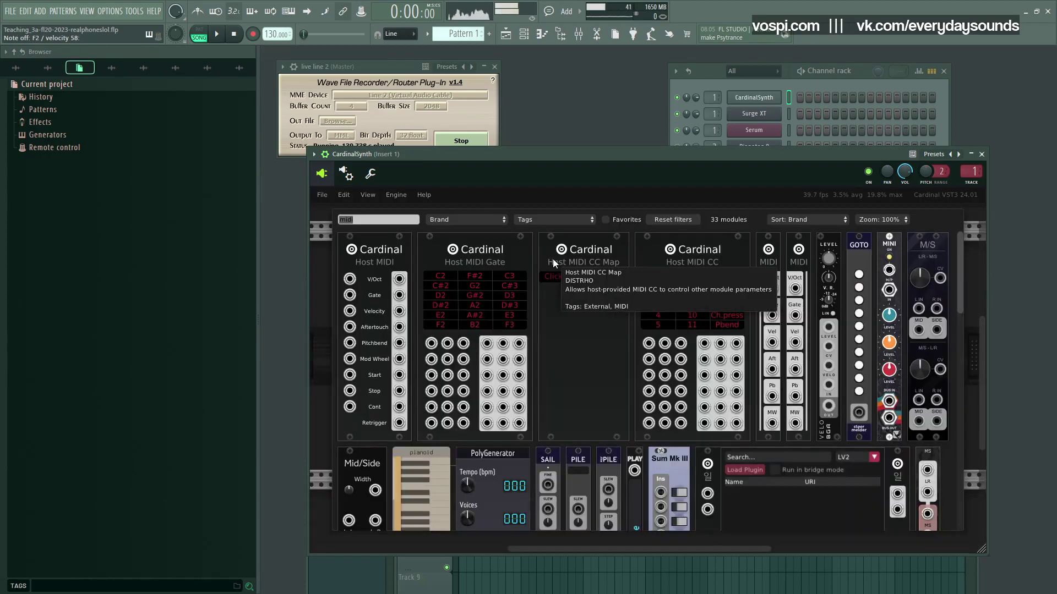
type("octa")
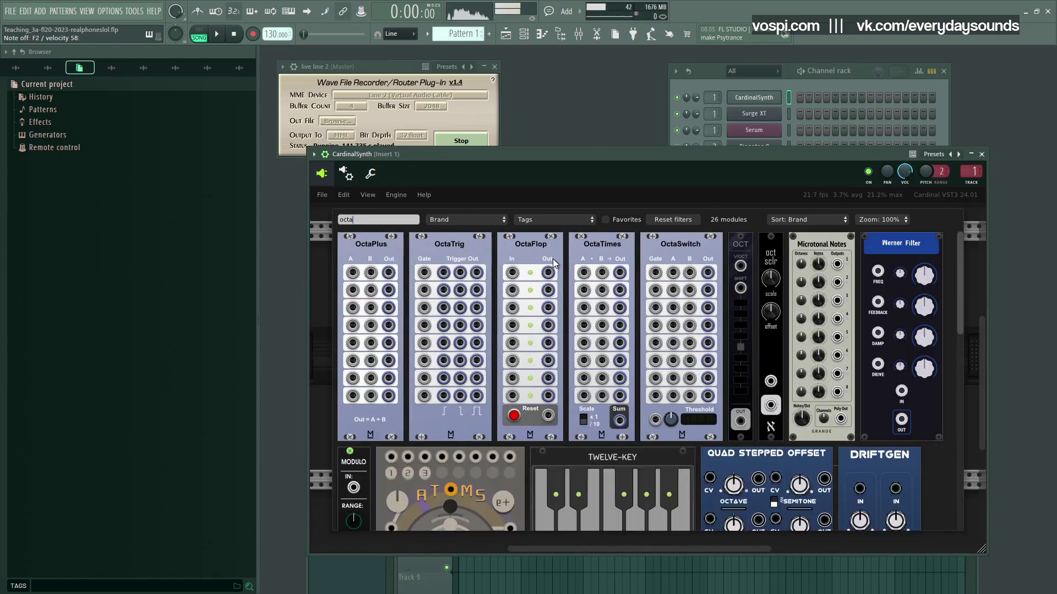
left_click(374, 243)
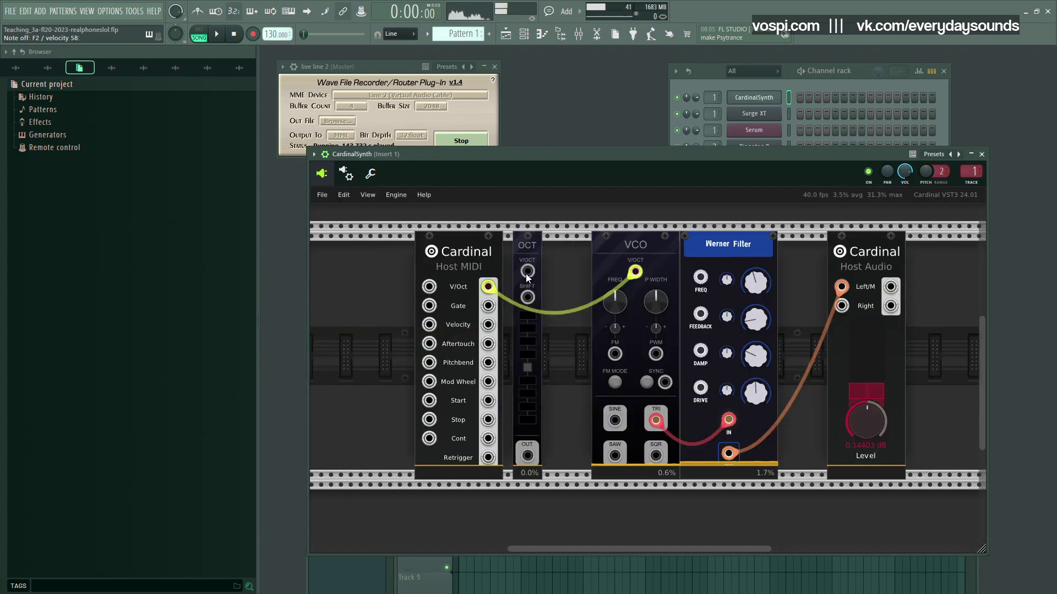
Route Host MIDI's V/Oct signal through OCT into the VCO with a yellow cable, and raise OCT's shift by one step
left_click_drag(635, 272, 577, 272)
right_click(576, 455)
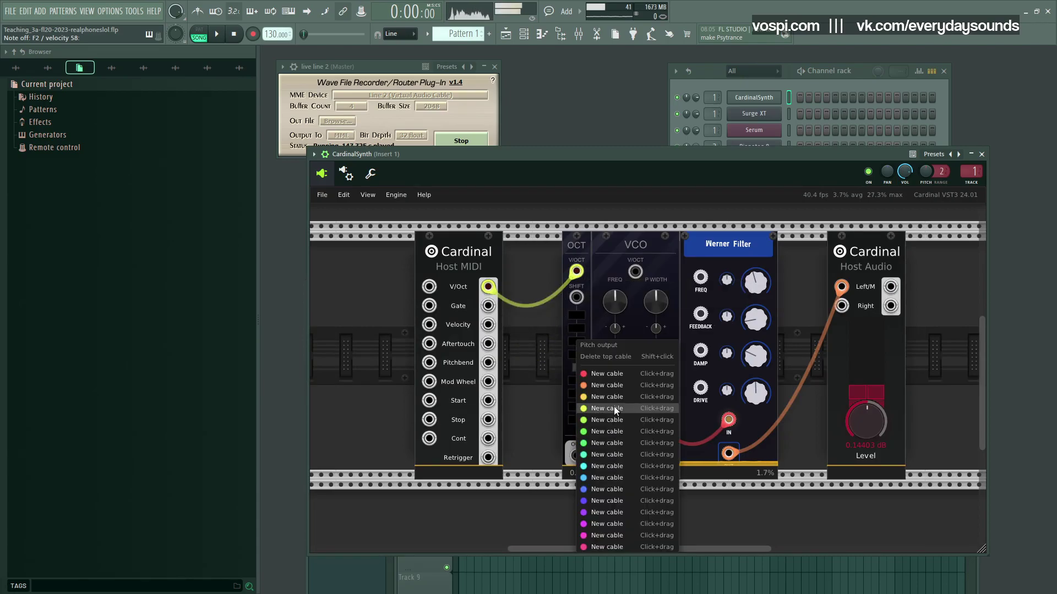
left_click_drag(609, 409, 635, 272)
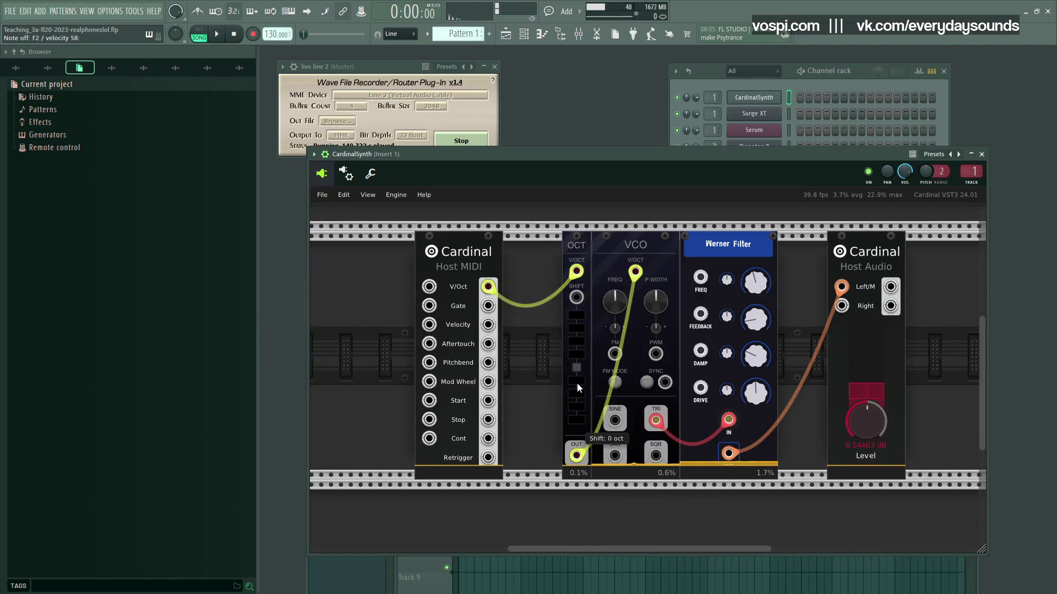
left_click_drag(577, 382, 581, 346)
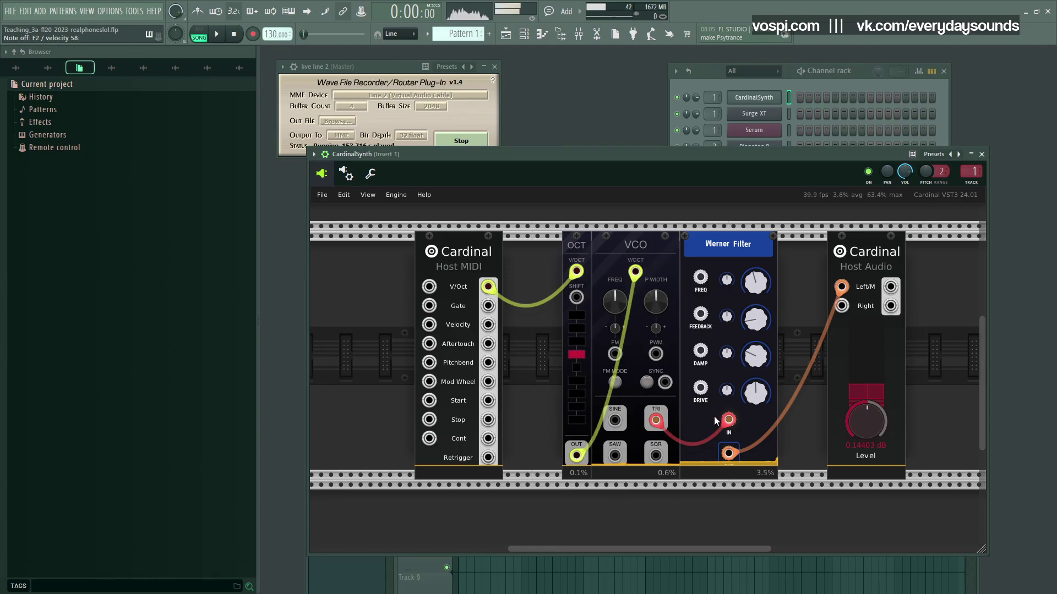
Raise the Werner Filter's frequency and feedback, and set its damp to about 0.27
scroll(731, 421, "up", 3)
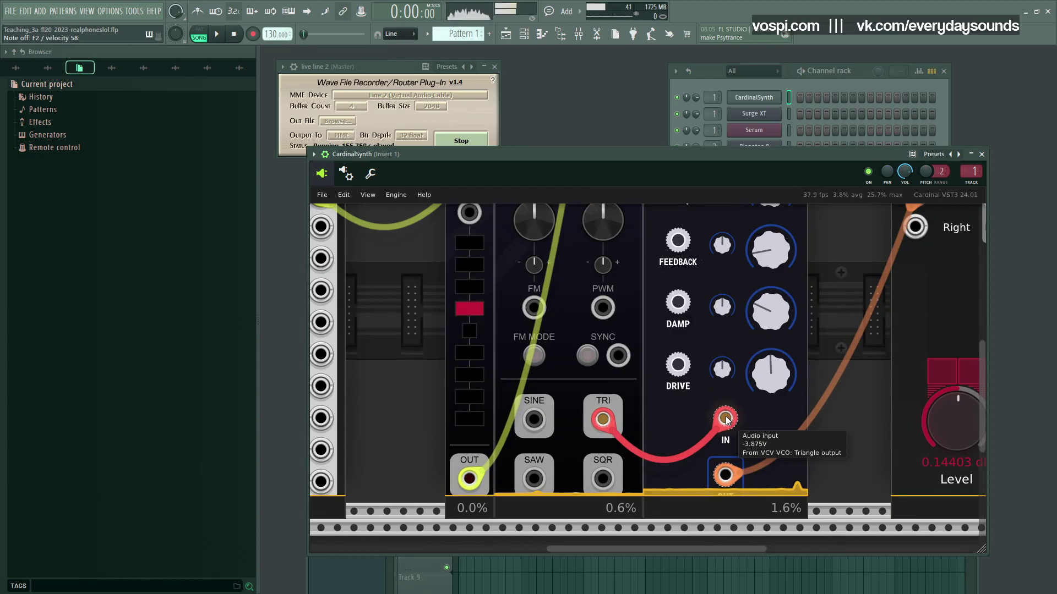
scroll(732, 421, "down", 2)
scroll(544, 464, "down", 1)
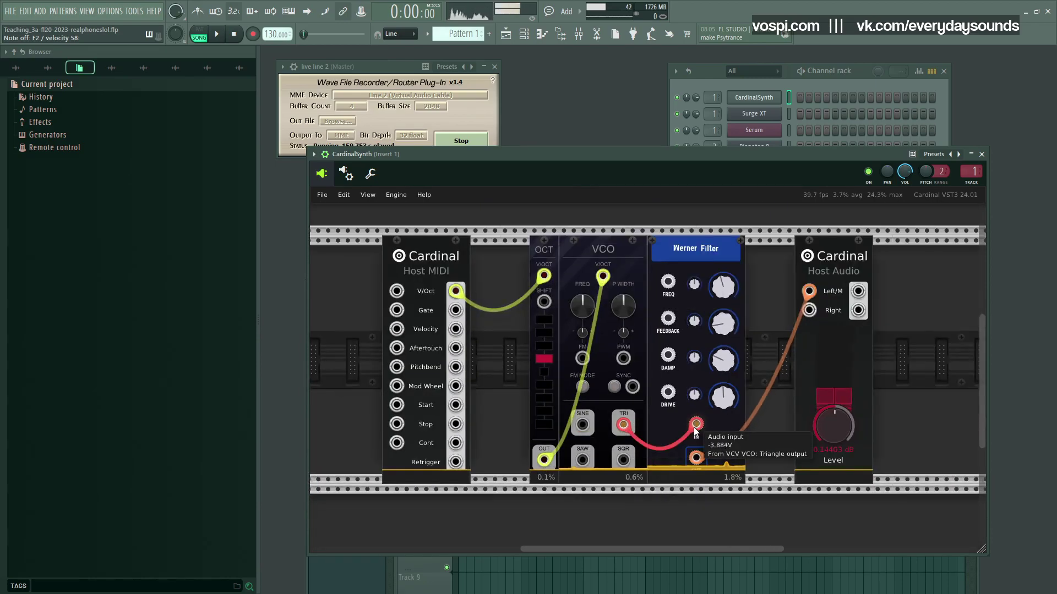
left_click_drag(725, 289, 734, 164)
left_click_drag(717, 332, 744, 327)
left_click_drag(722, 360, 725, 466)
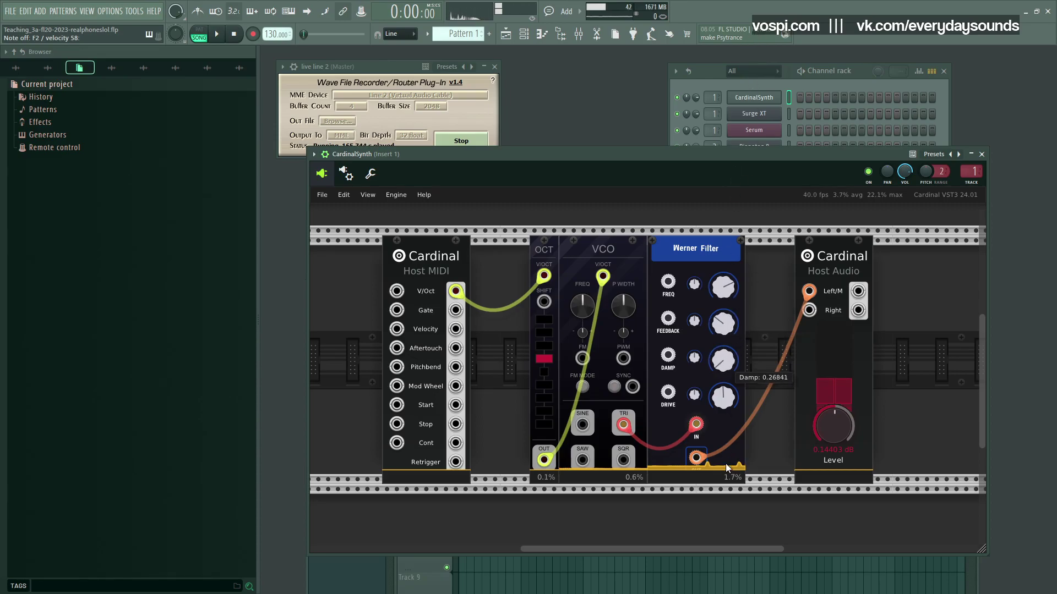
Move Host Audio farther from the Werner Filter to make room for another module
left_click_drag(695, 248, 692, 249)
left_click_drag(597, 267, 623, 288)
left_click_drag(834, 312, 737, 304)
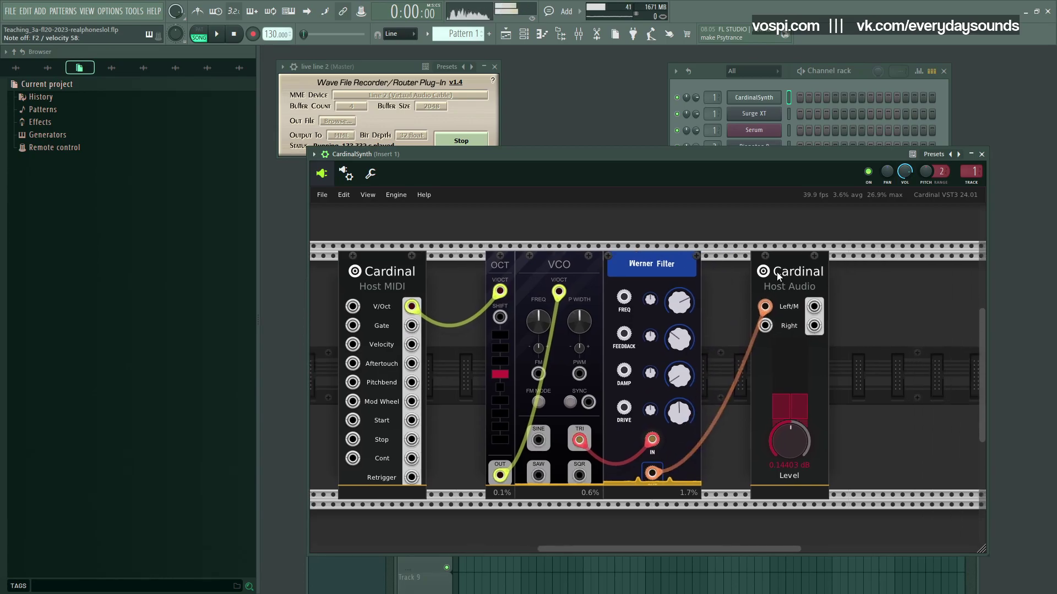
left_click_drag(776, 274, 836, 275)
left_click_drag(721, 296, 762, 300)
Search the module library for "vca" and place a VCA between the Werner Filter and Host Audio
right_click(777, 292)
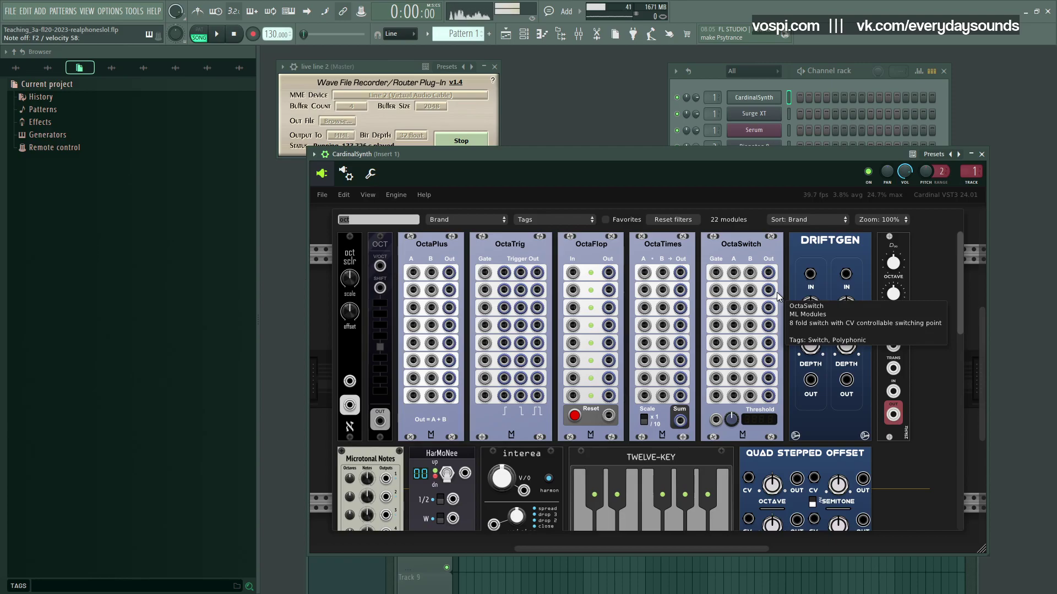
type("vca")
left_click_drag(398, 245, 802, 293)
key("ctrl+z")
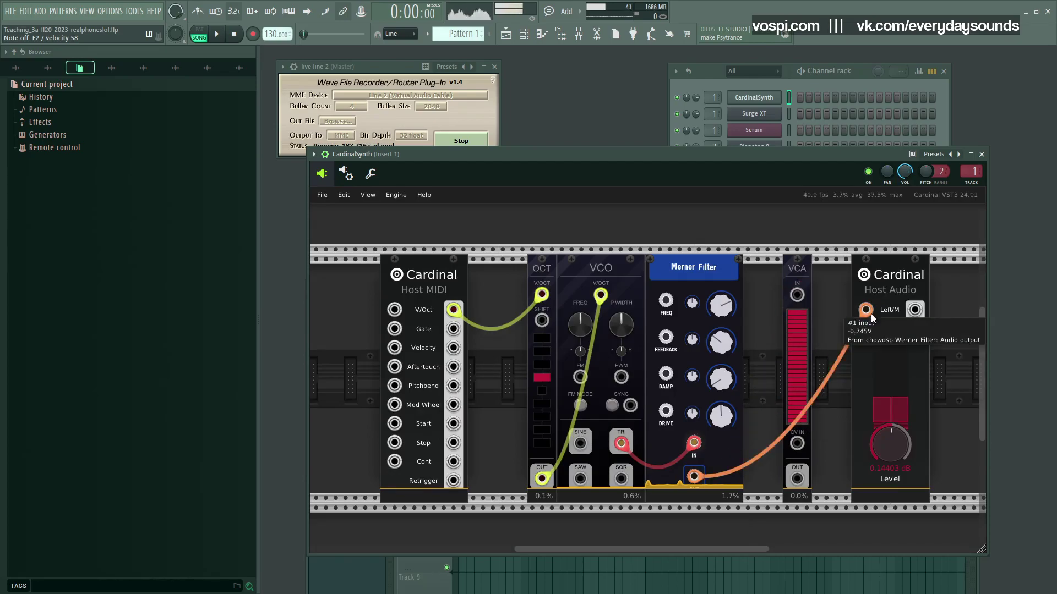
Move the Werner Filter's output cable to the VCA's IN and patch the VCA's OUT to Host Audio Left/M
left_click_drag(865, 310, 796, 295)
right_click(794, 490)
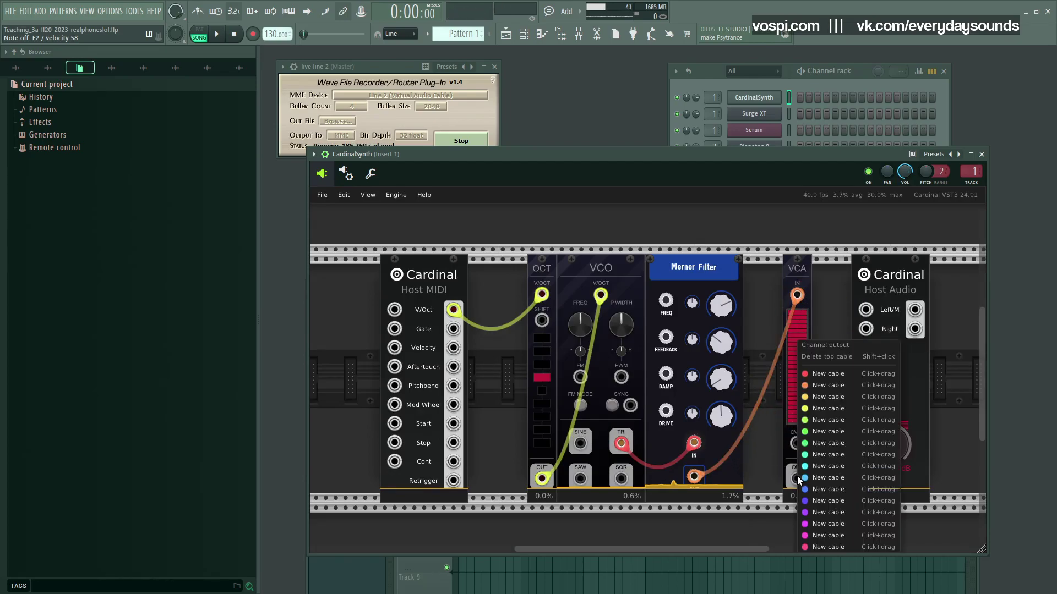
left_click_drag(831, 405, 867, 310)
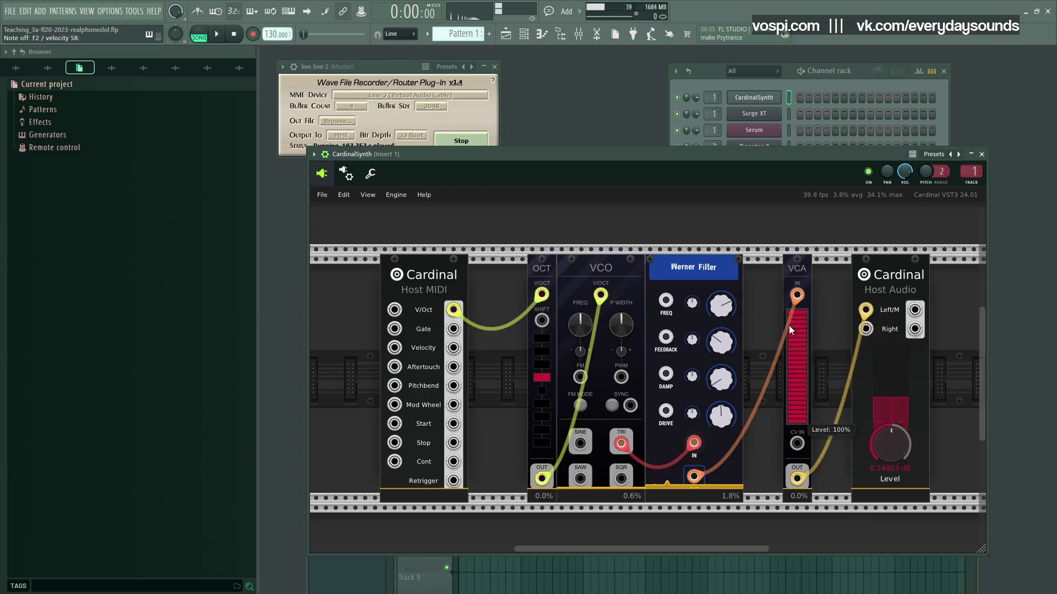
mouse_move(800, 435)
left_mouse_down()
mouse_move(810, 467)
mouse_move(800, 444)
left_mouse_up()
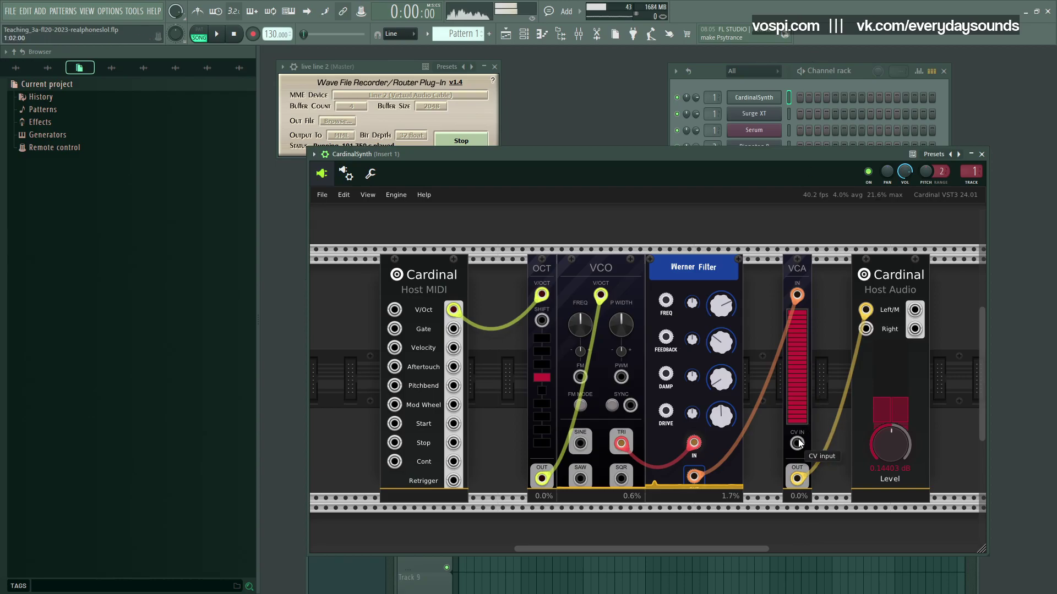
Search the module library for "lfo", place the VCV LFO above the main row and patch its SINE output to the VCA's CV IN
left_click_drag(758, 391, 736, 379)
right_click(737, 379)
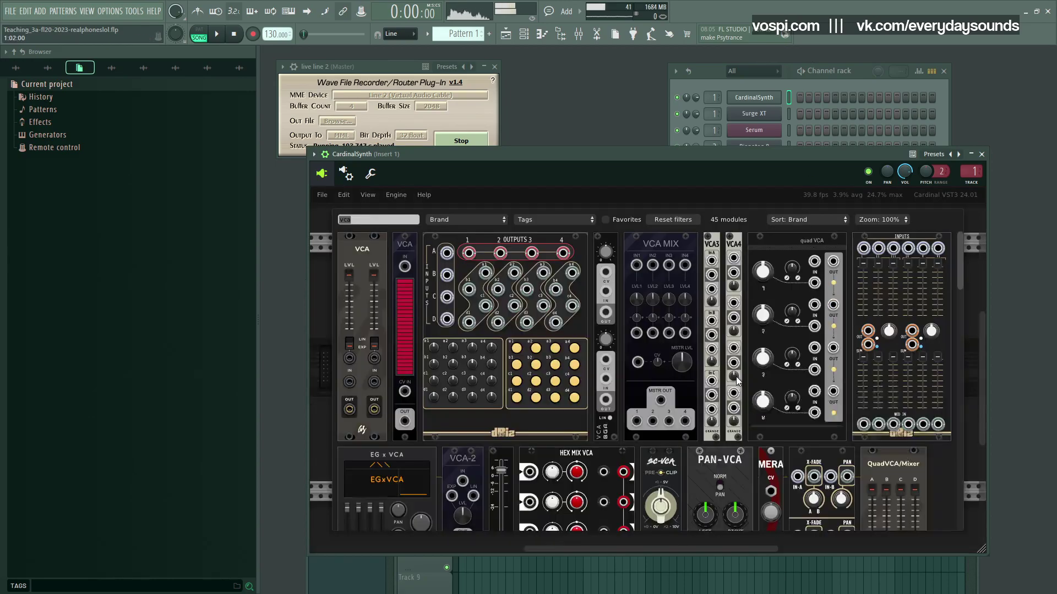
type("lfo")
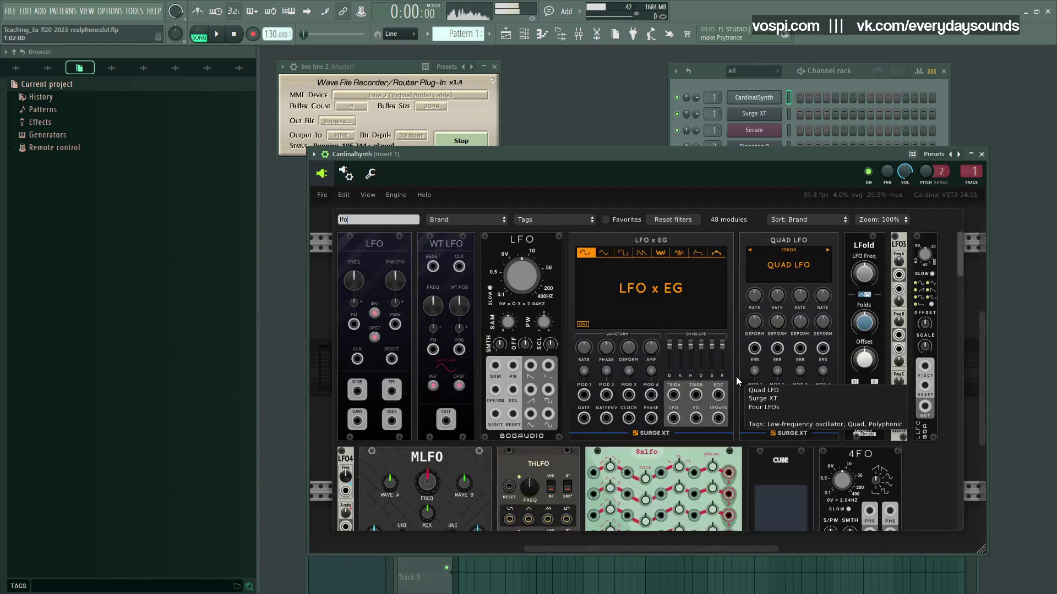
left_click(477, 267)
left_click(715, 260)
left_click_drag(693, 258, 734, 509)
left_click_drag(818, 351, 876, 351)
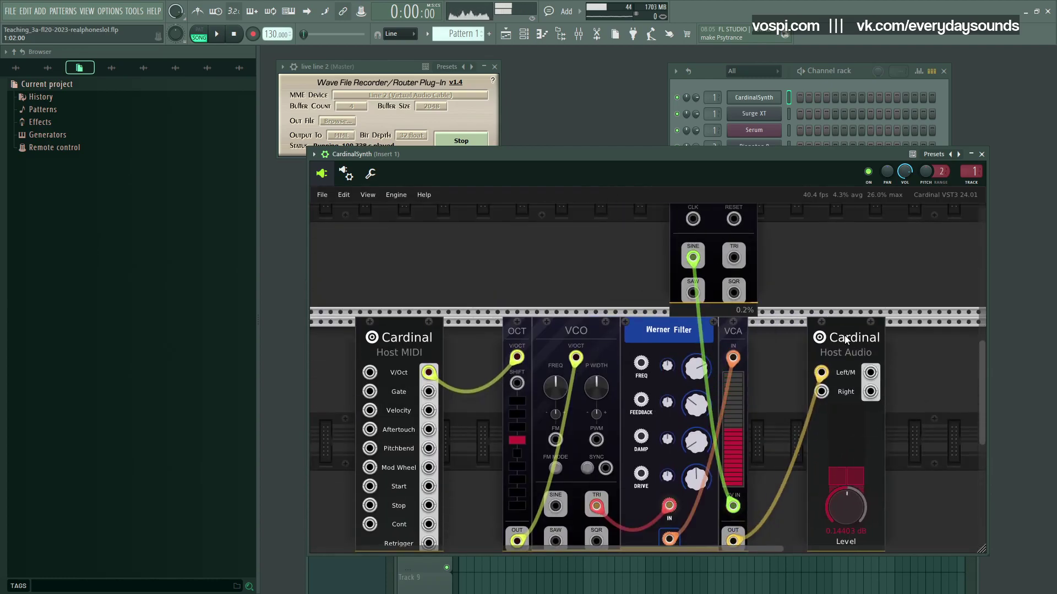
Delete the LFO module that feeds the VCA's CV IN
left_click_drag(739, 332, 765, 335)
left_click_drag(800, 284, 781, 297)
left_click_drag(674, 270, 709, 324)
left_click_drag(781, 289, 681, 285)
key("Delete")
Search the module library for "adsr", place the VCV ADSR above the Werner Filter and patch its OUT to the VCA's CV IN
right_click(681, 285)
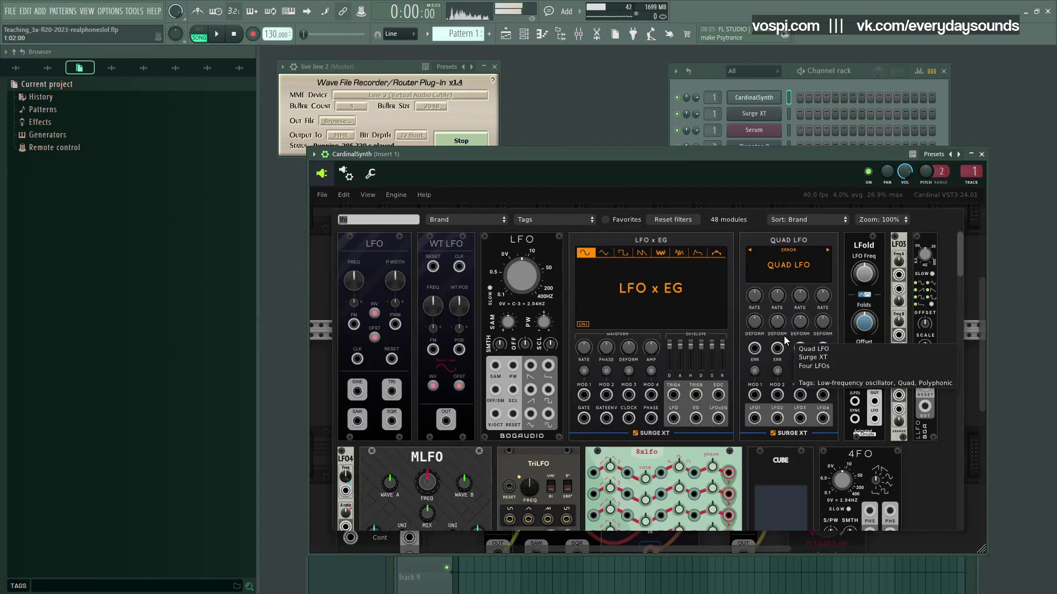
scroll(761, 343, "down", 5)
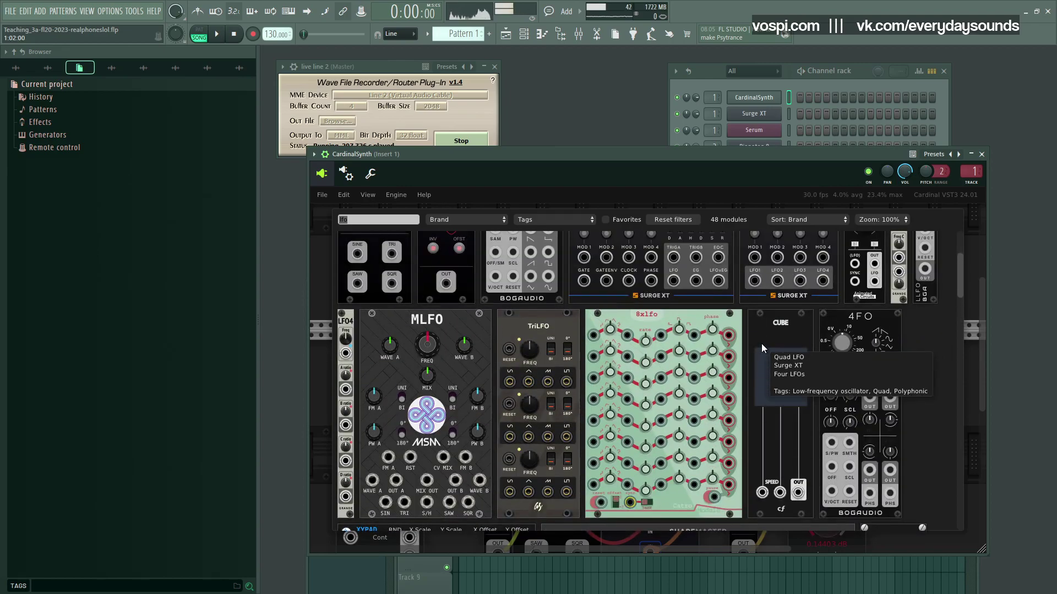
type("surge en")
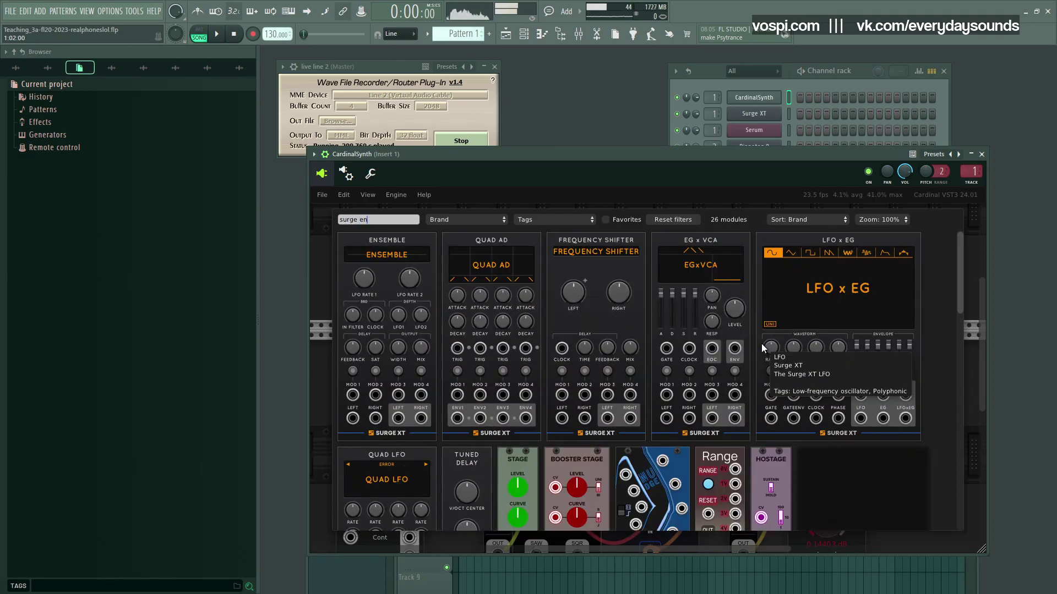
key("ctrl+a")
type("adsr")
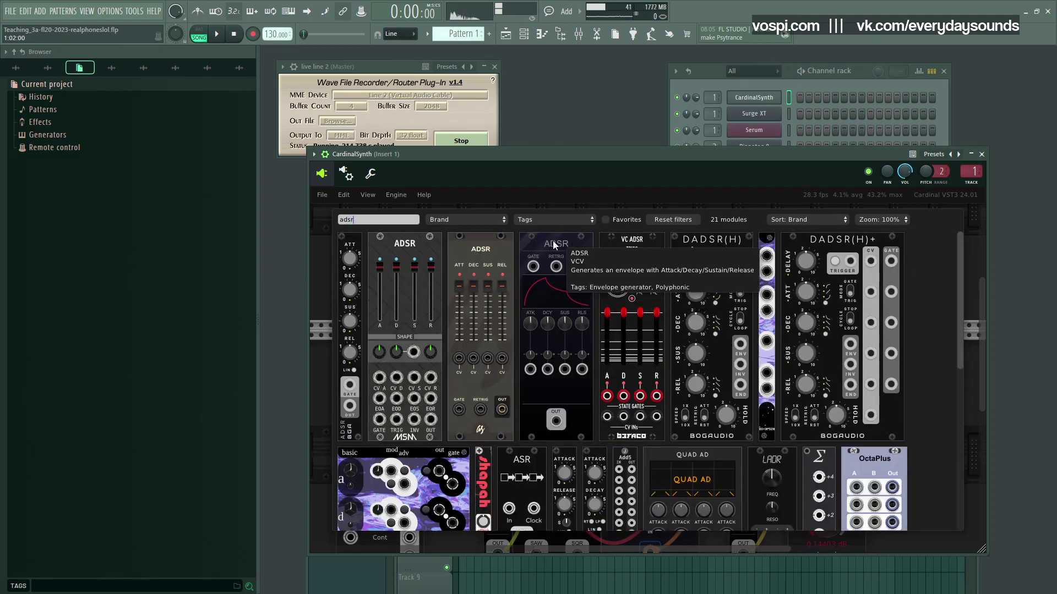
left_click_drag(553, 243, 646, 265)
left_click_drag(646, 305, 666, 408)
scroll(737, 396, "down", 4)
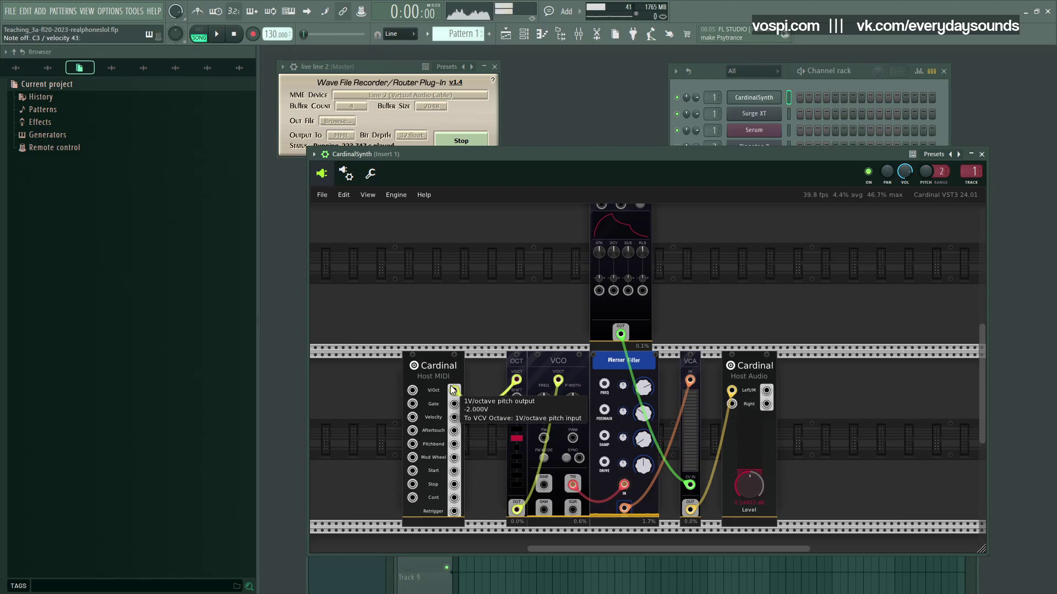
Patch Host MIDI's Gate output to the ADSR's GATE input
scroll(454, 390, "up", 3)
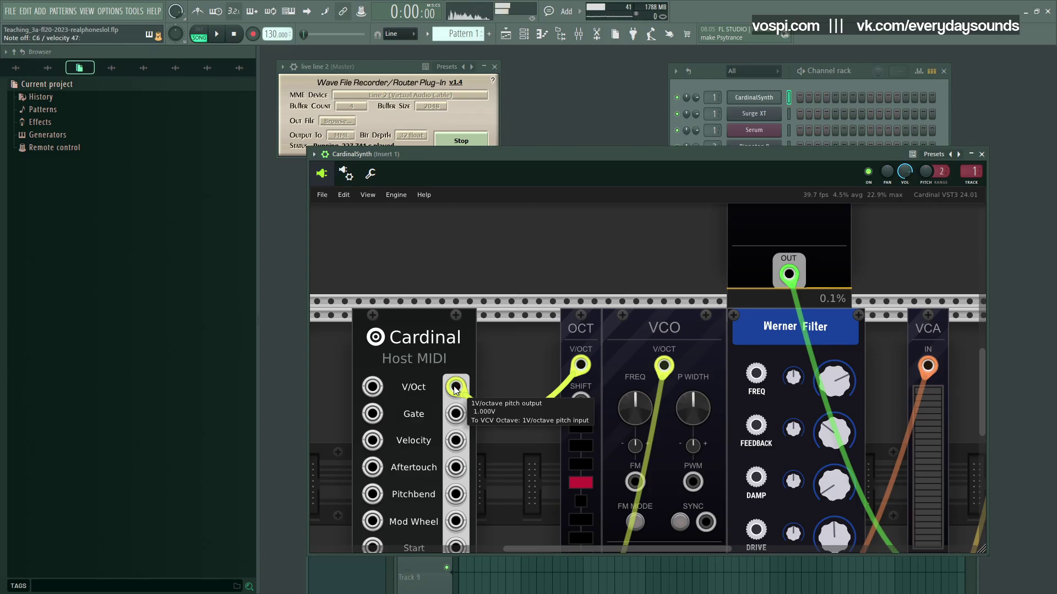
scroll(455, 389, "down", 5)
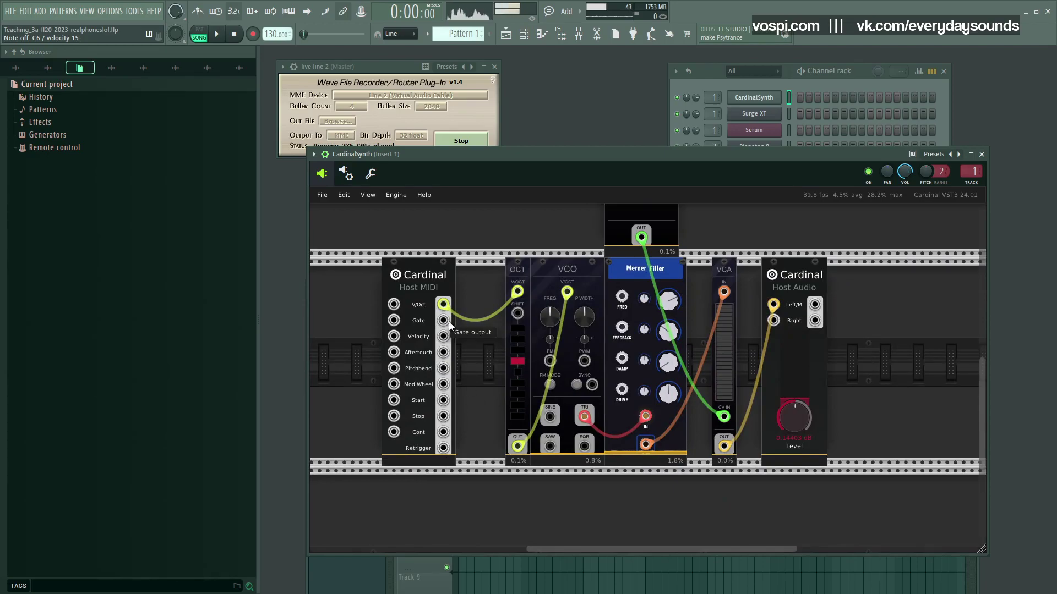
left_click_drag(485, 377, 481, 422)
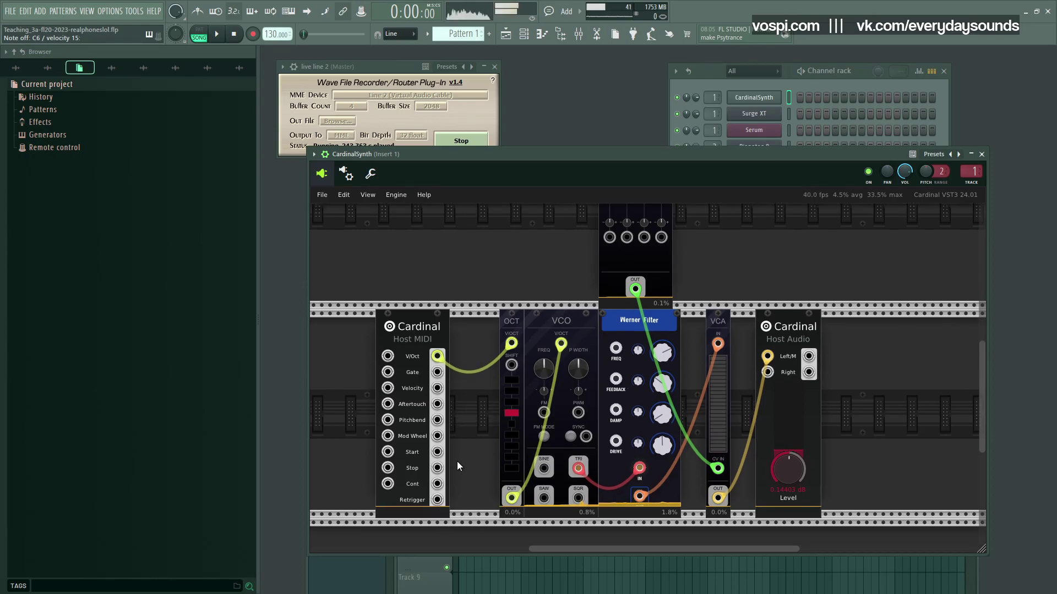
left_click_drag(457, 460, 450, 495)
left_click_drag(517, 309, 478, 395)
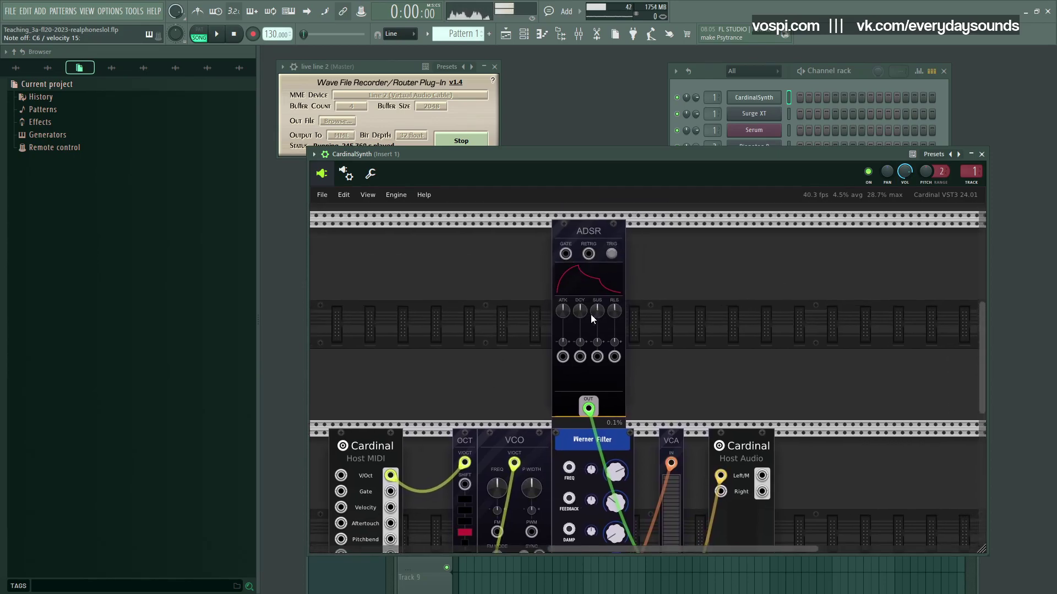
scroll(485, 296, "down", 3)
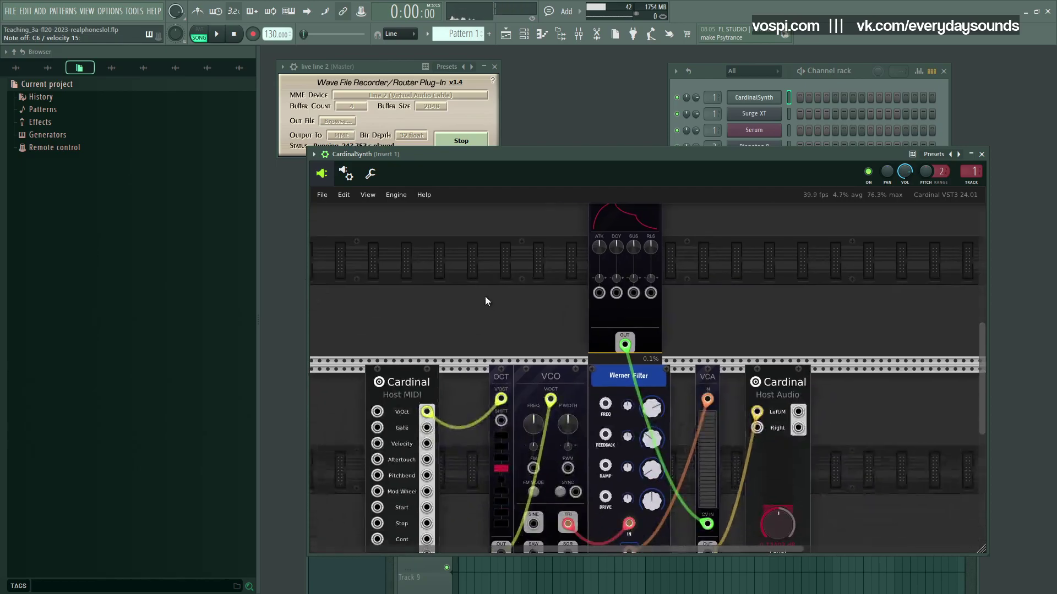
left_click_drag(438, 388, 611, 257)
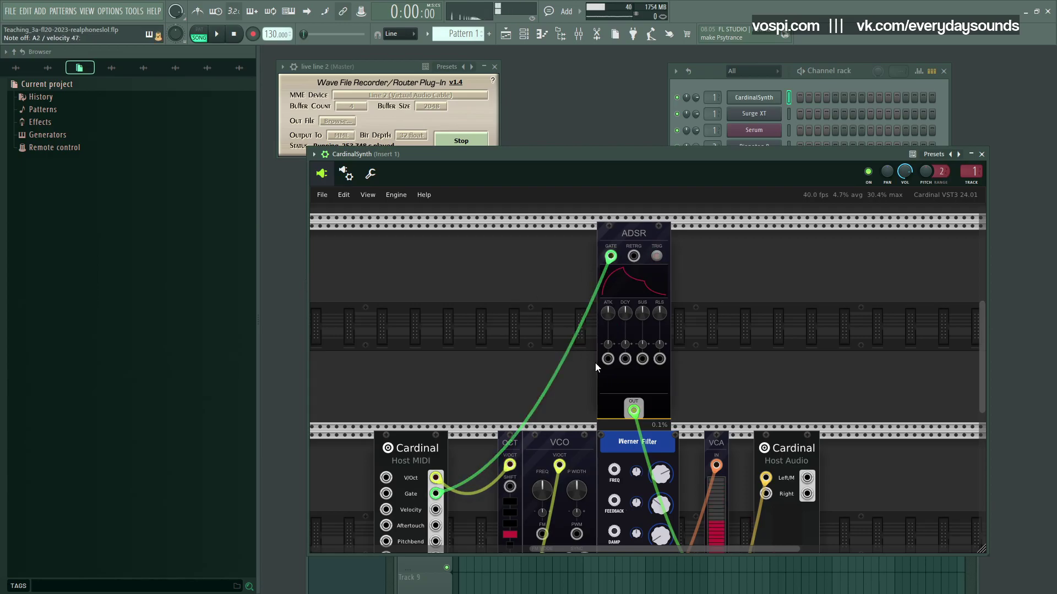
Shorten the ADSR's attack and release and raise its sustain
left_click_drag(609, 333, 623, 444)
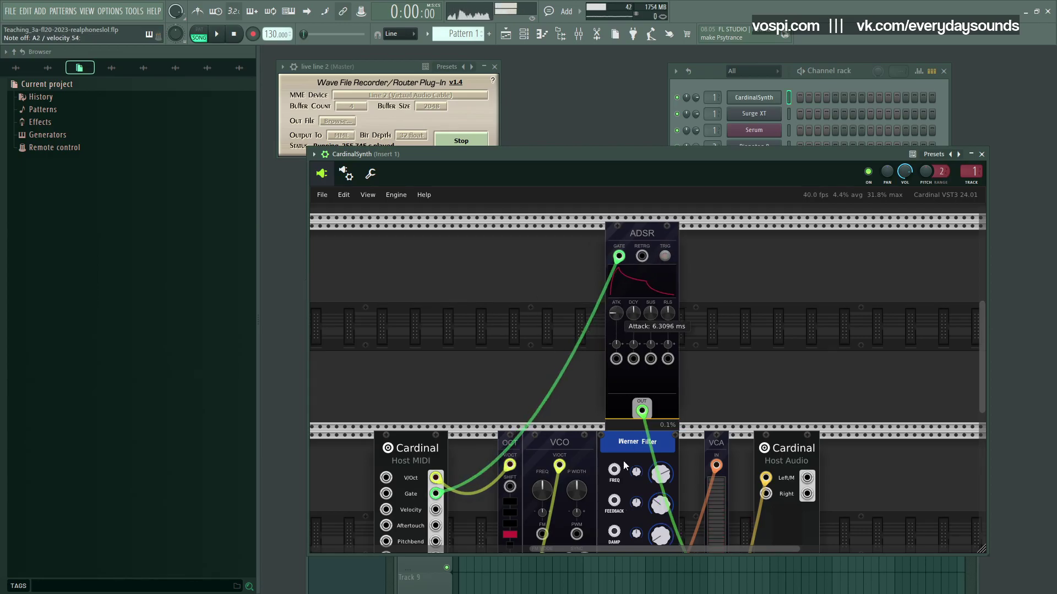
left_click_drag(654, 309, 637, 146)
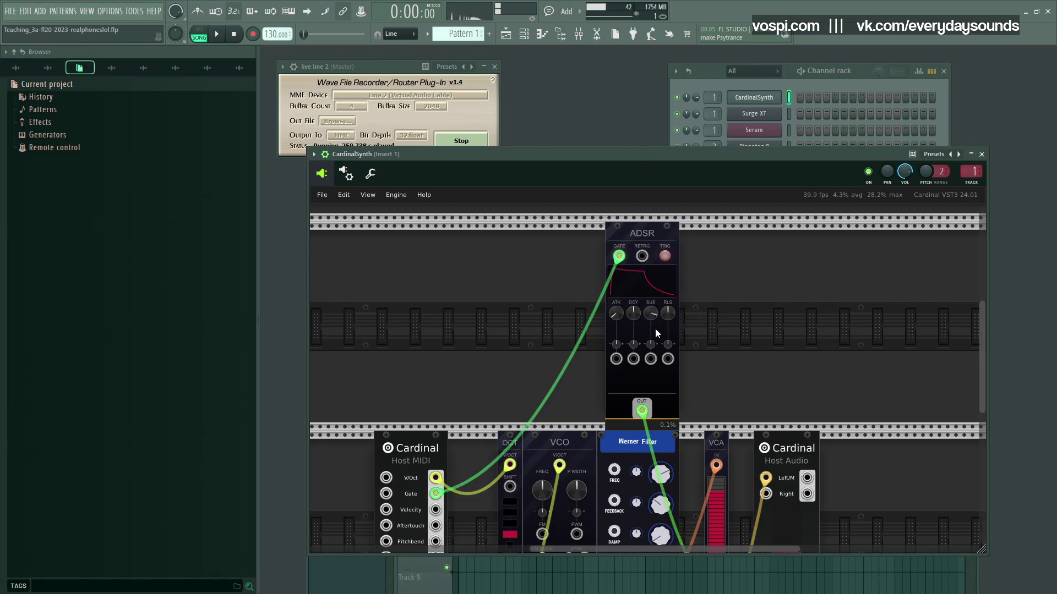
left_click_drag(667, 312, 681, 403)
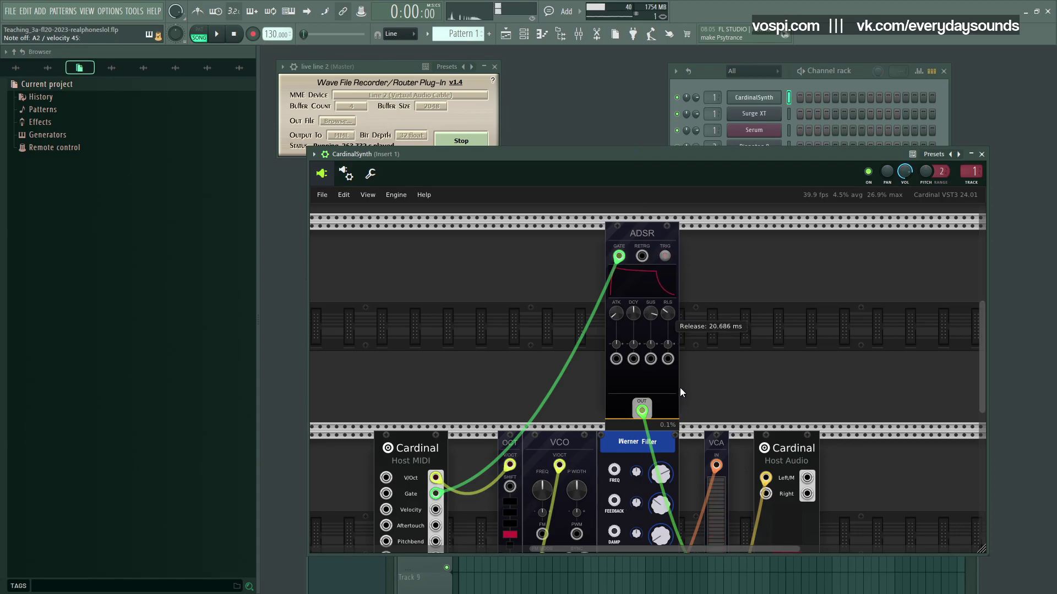
scroll(678, 346, "down", 5)
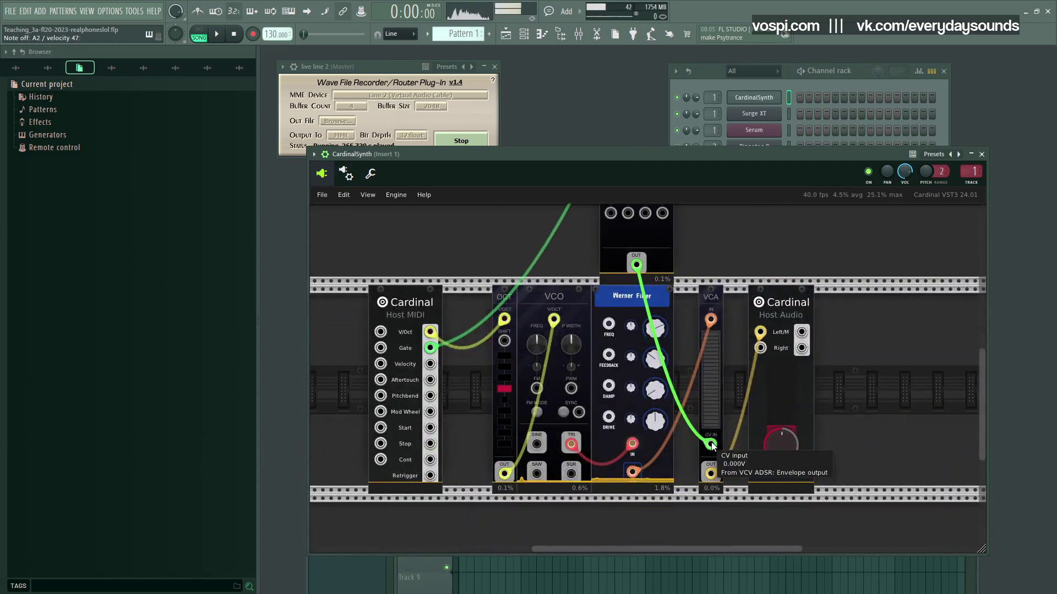
left_click_drag(712, 446, 646, 446)
left_click_drag(618, 287, 667, 380)
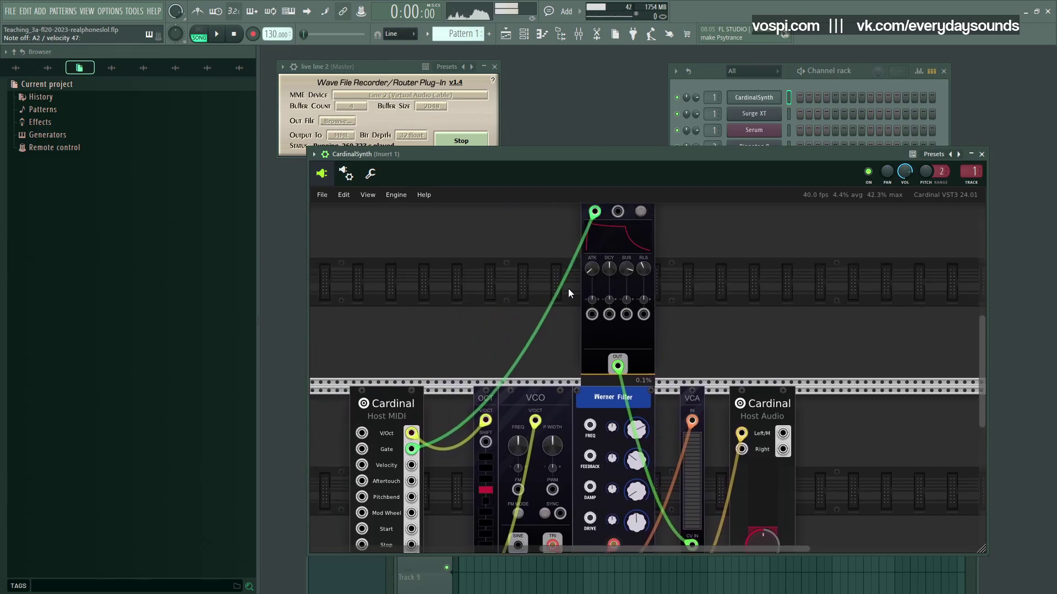
scroll(738, 316, "down", 2)
left_click_drag(737, 316, 697, 293)
left_click_drag(665, 328, 785, 289)
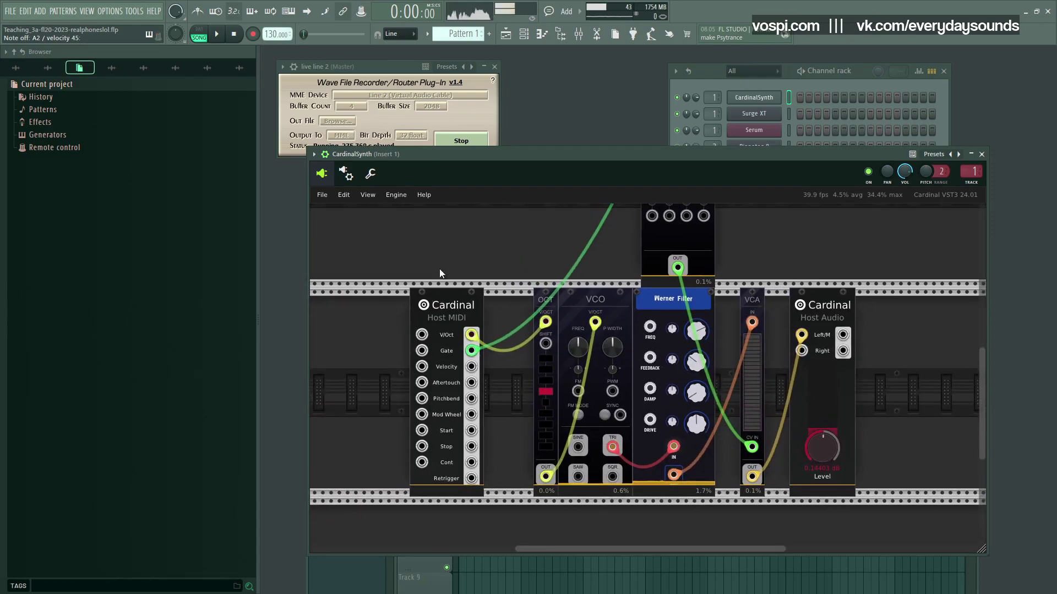
Start a new patch from the factory template, discarding the current one, and delete the Host Params, Host Params Map and text editor modules
left_click(321, 195)
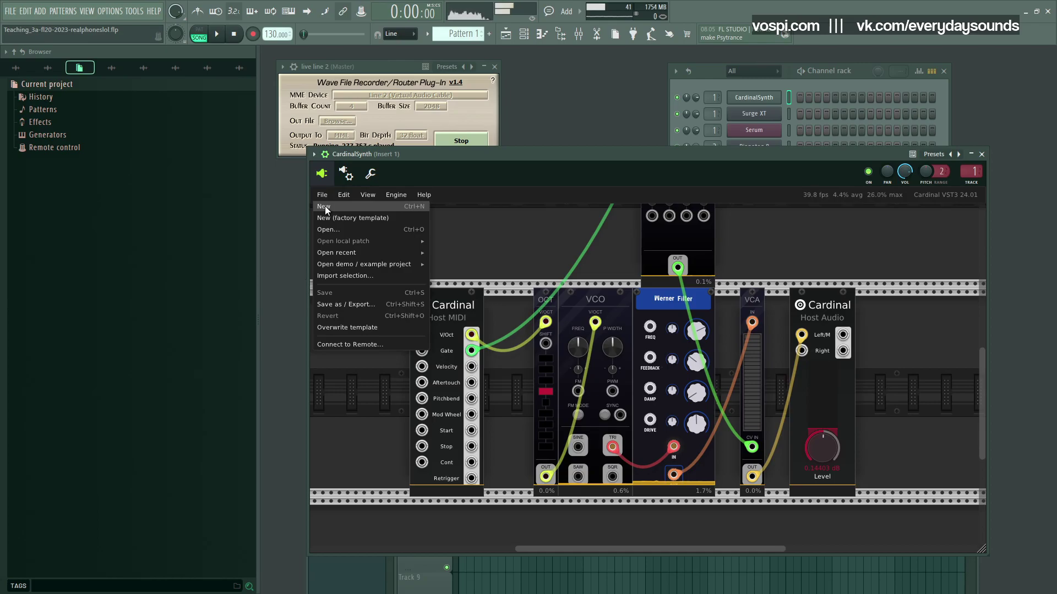
left_click(332, 218)
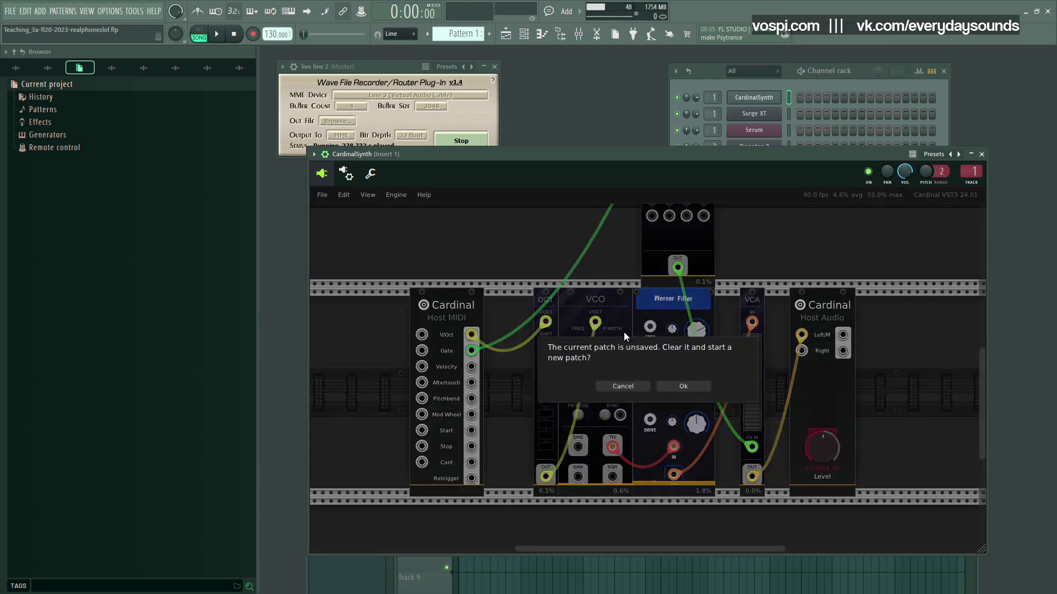
left_click(696, 383)
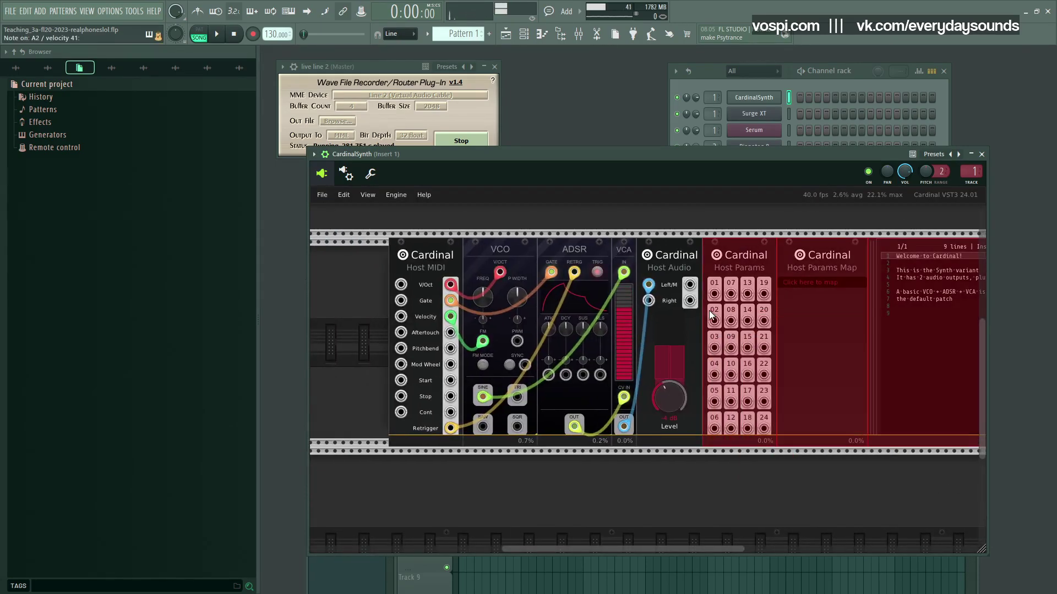
key("Delete")
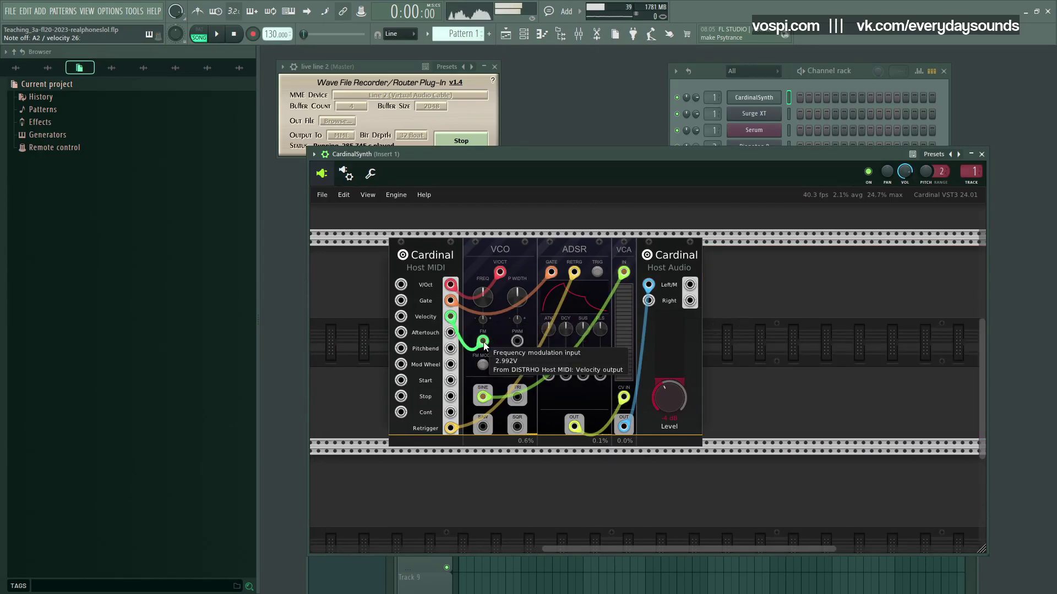
Reset the VCO's FM amount and remove the cable from Host MIDI's Velocity output to the VCO's FM input
left_click_drag(484, 323, 467, 358)
double_click(483, 322)
left_click_drag(452, 418, 449, 427)
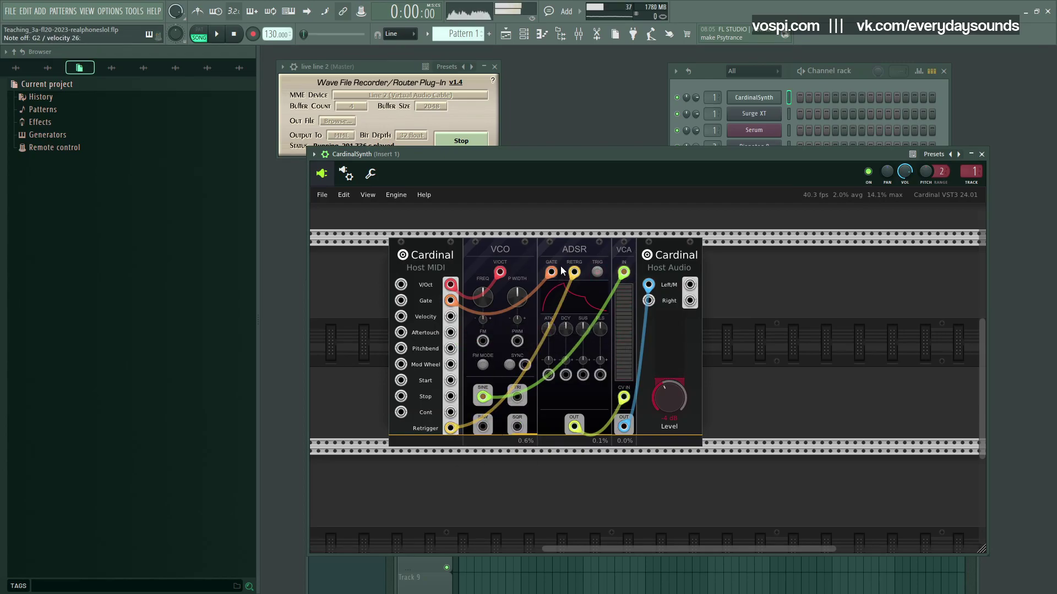
Spread out the modules, leaving gaps before the VCO, between the ADSR and VCA, and before Host Audio
mouse_move(583, 239)
left_mouse_down()
mouse_move(616, 240)
mouse_move(585, 249)
left_mouse_up()
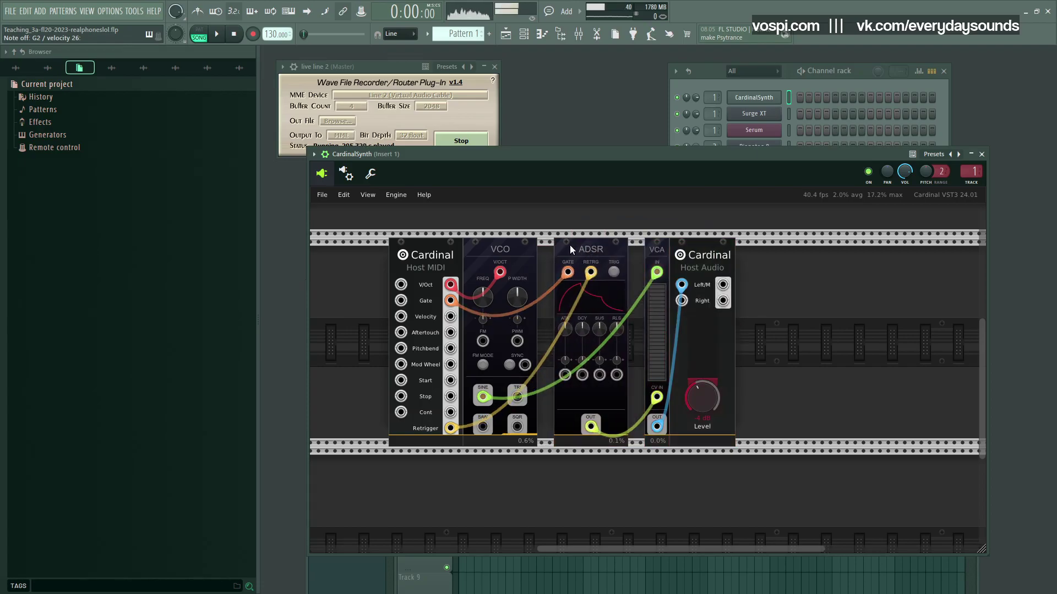
left_click_drag(511, 246, 527, 246)
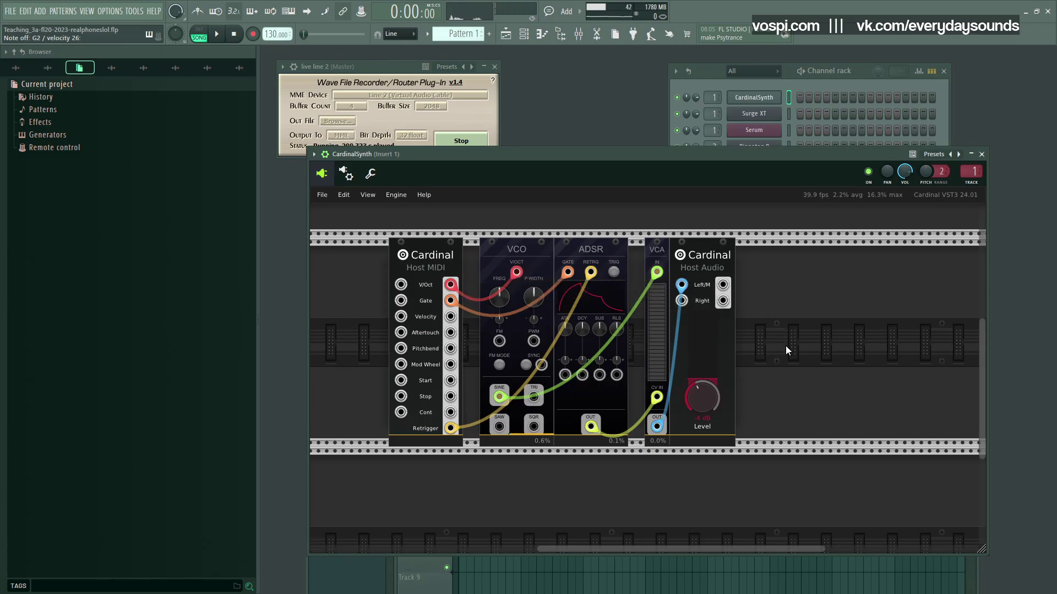
left_click_drag(710, 256, 735, 255)
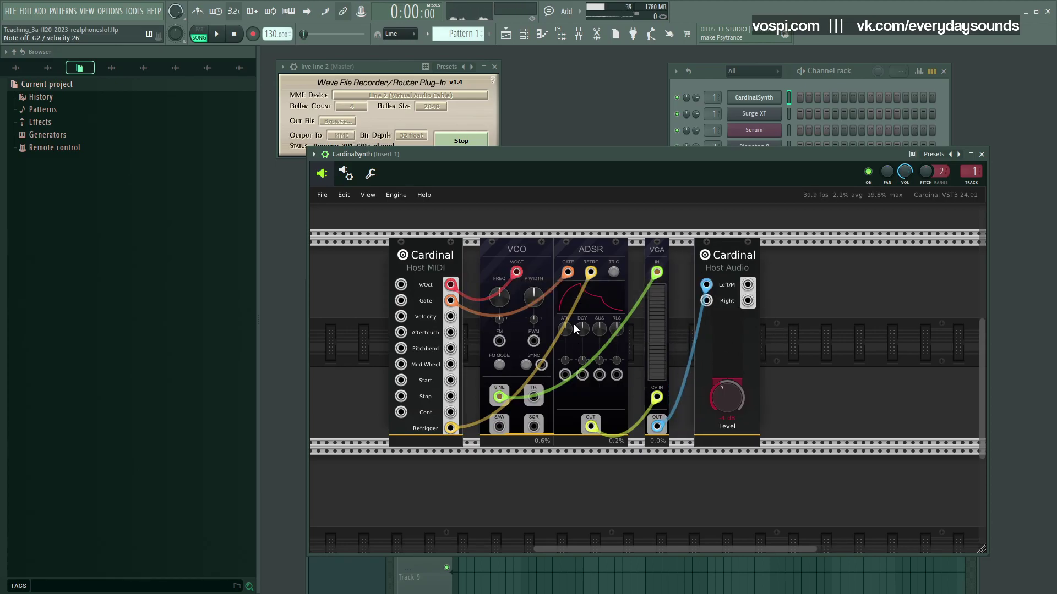
Lower the ADSR's attack and sustain, set its decay to about 383 ms, and move the VCA's source cable from the VCO's SINE to SAW output
left_click_drag(567, 325, 574, 520)
left_click_drag(602, 334, 595, 469)
mouse_move(585, 331)
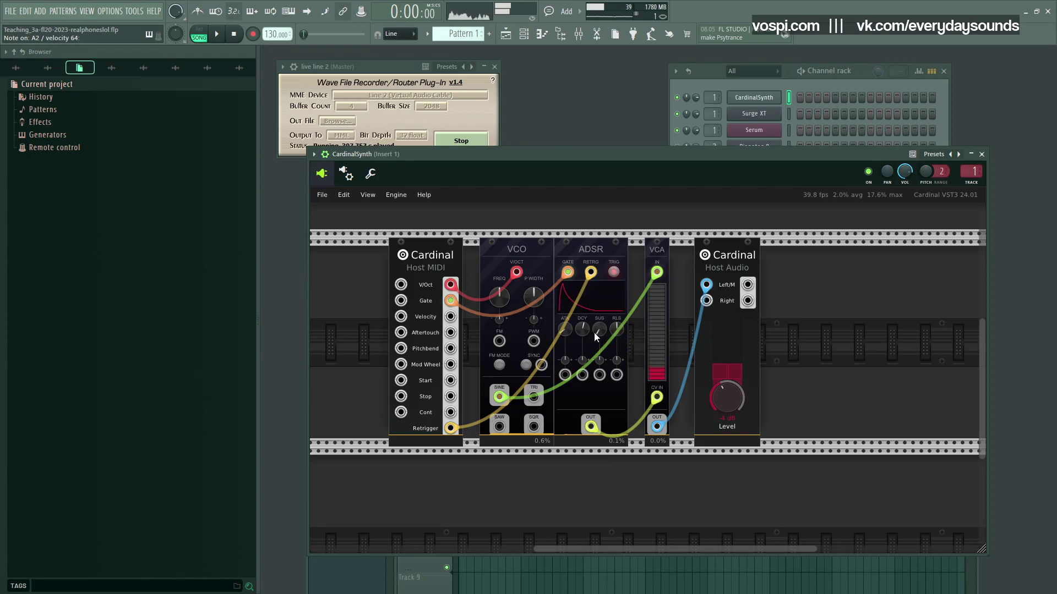
left_click_drag(499, 396, 501, 428)
left_click_drag(583, 338, 584, 283)
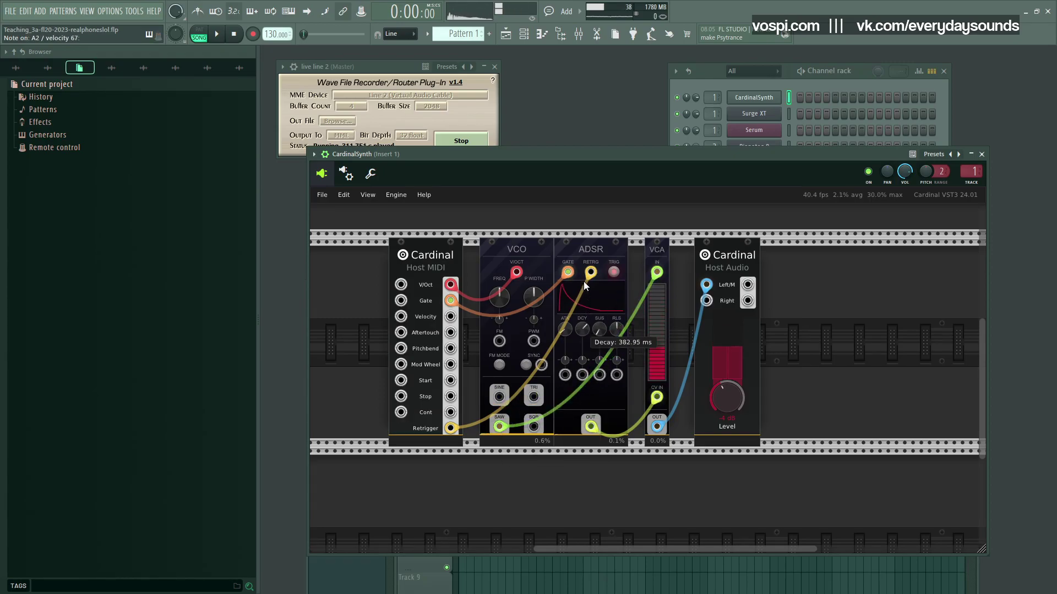
Make room between the ADSR and VCA, and place a Werner Filter there by searching the module library for "we"
left_click_drag(647, 252, 794, 290)
left_click_drag(639, 286, 704, 292)
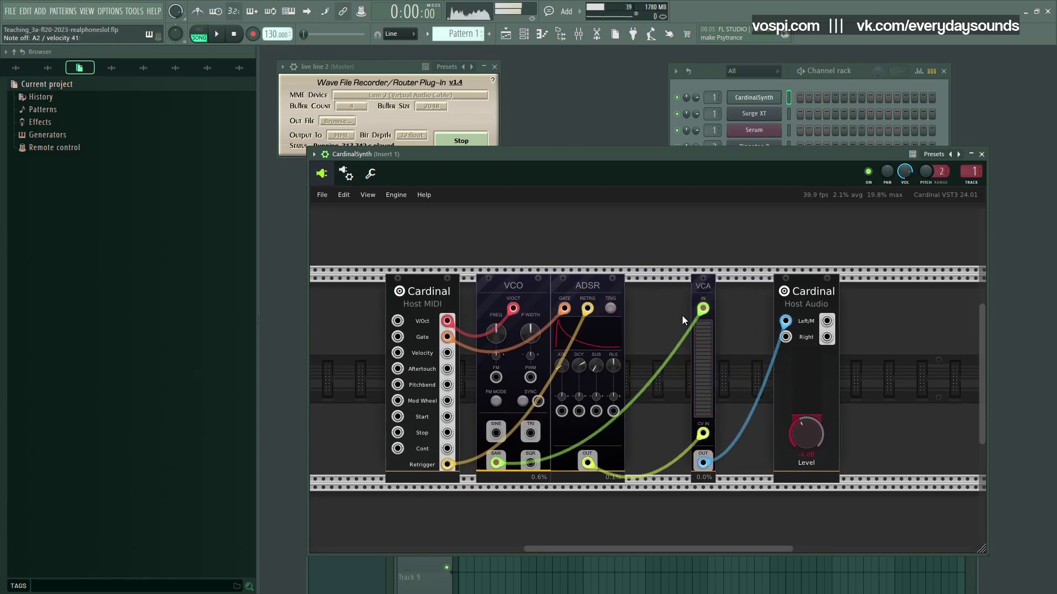
left_click_drag(652, 328, 691, 337)
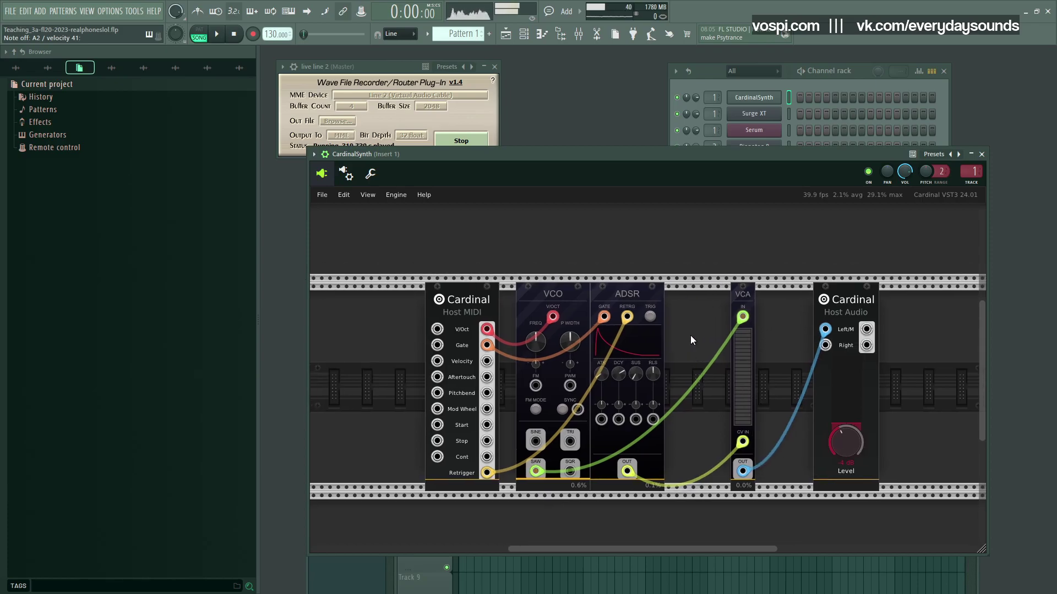
right_click(691, 336)
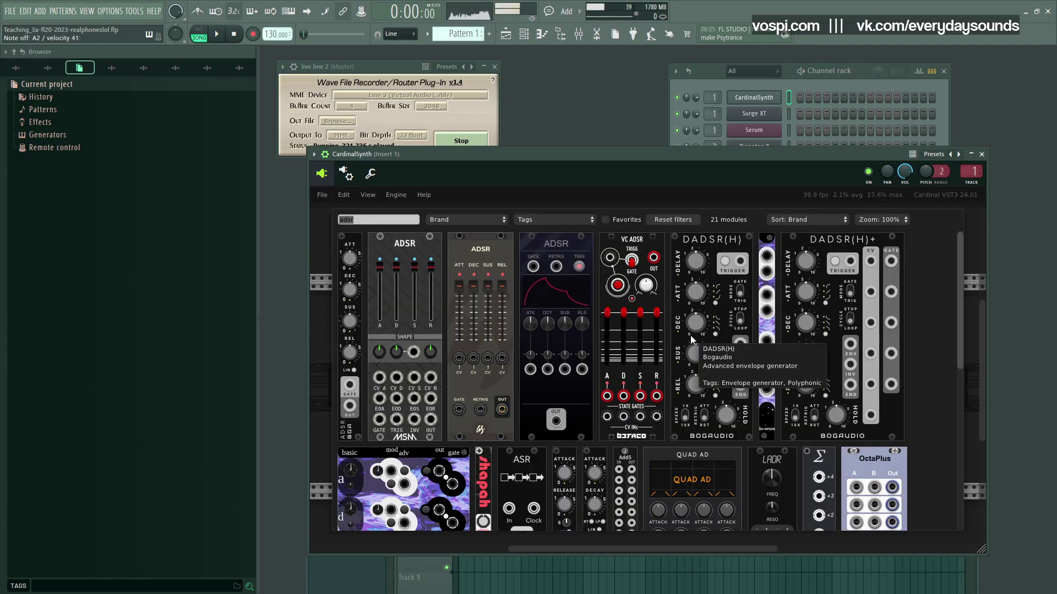
type("we")
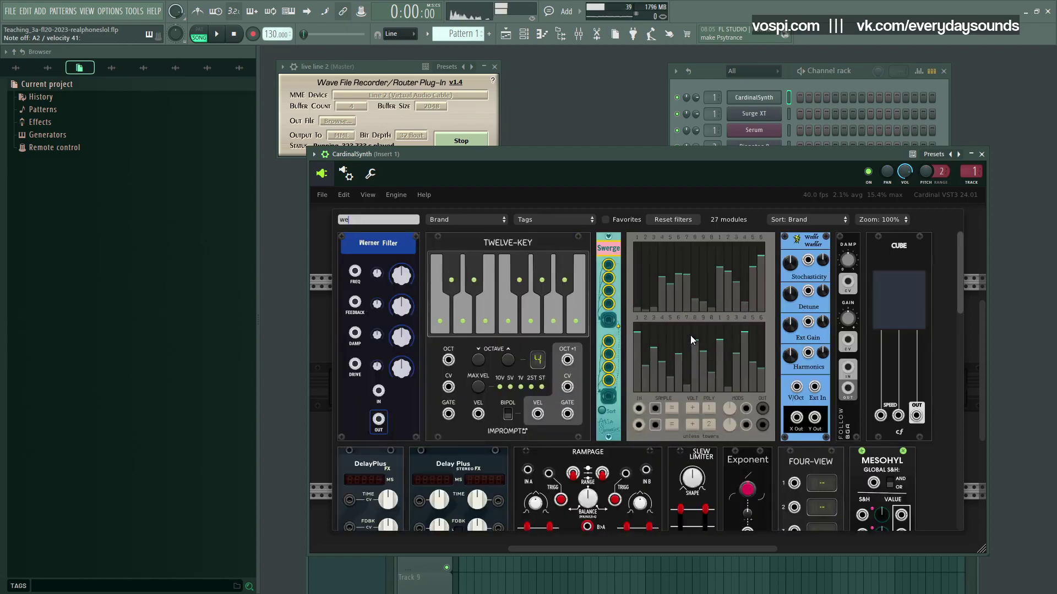
left_click_drag(382, 244, 704, 352)
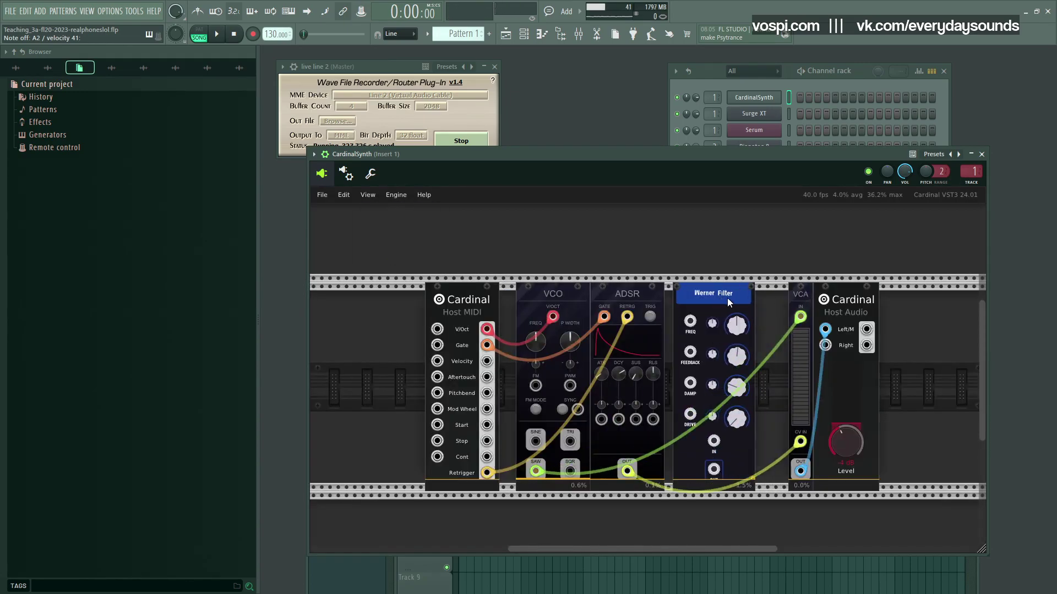
Move the VCO SAW cable from the VCA input to the Werner Filter's IN, and patch the filter's output to the VCA's IN
scroll(721, 303, "up", 5)
scroll(740, 244, "down", 4)
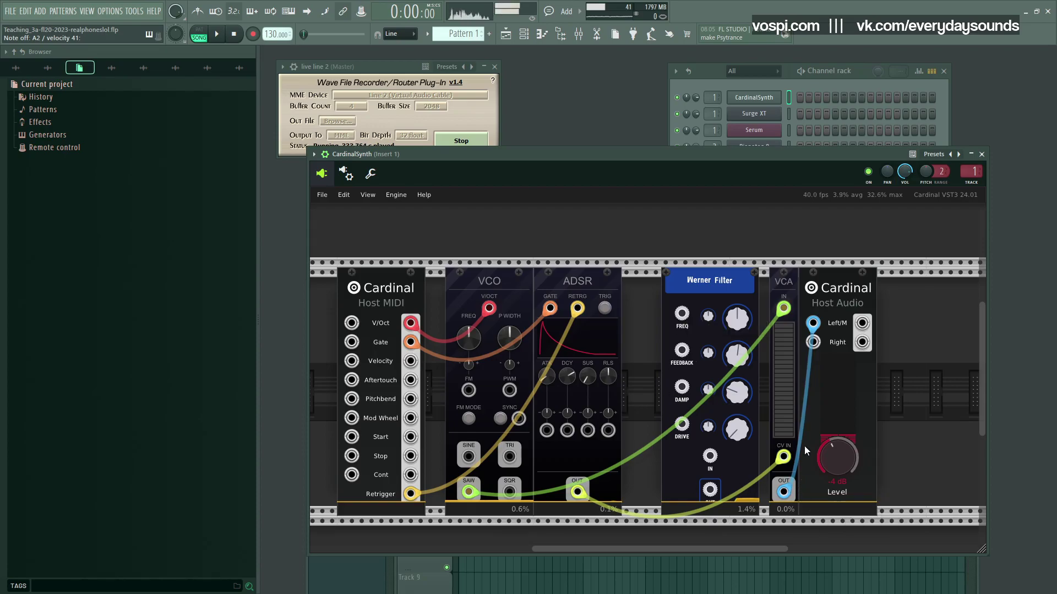
left_click_drag(783, 309, 715, 455)
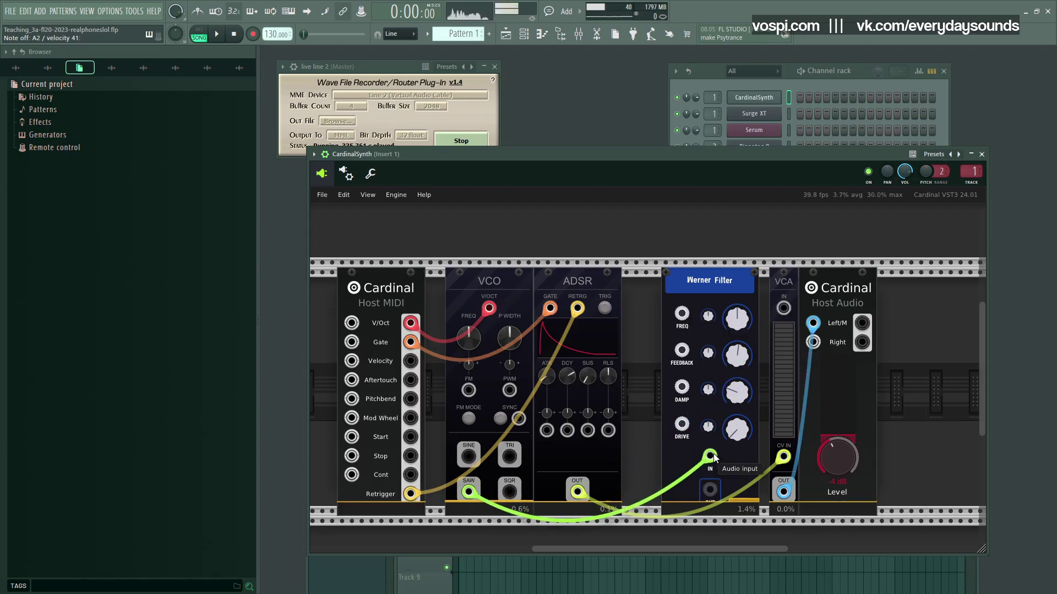
right_click(710, 490)
left_click_drag(734, 419, 787, 308)
left_click_drag(948, 313, 896, 279)
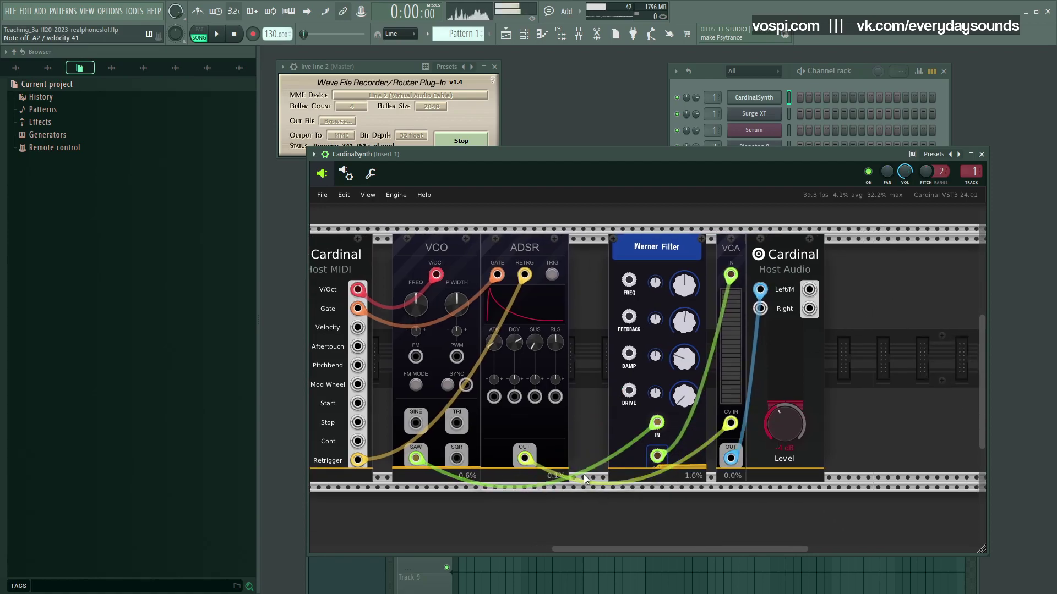
Try to add a cable from the ADSR's output to the Werner Filter and adjust the filter's frequency
right_click(523, 458)
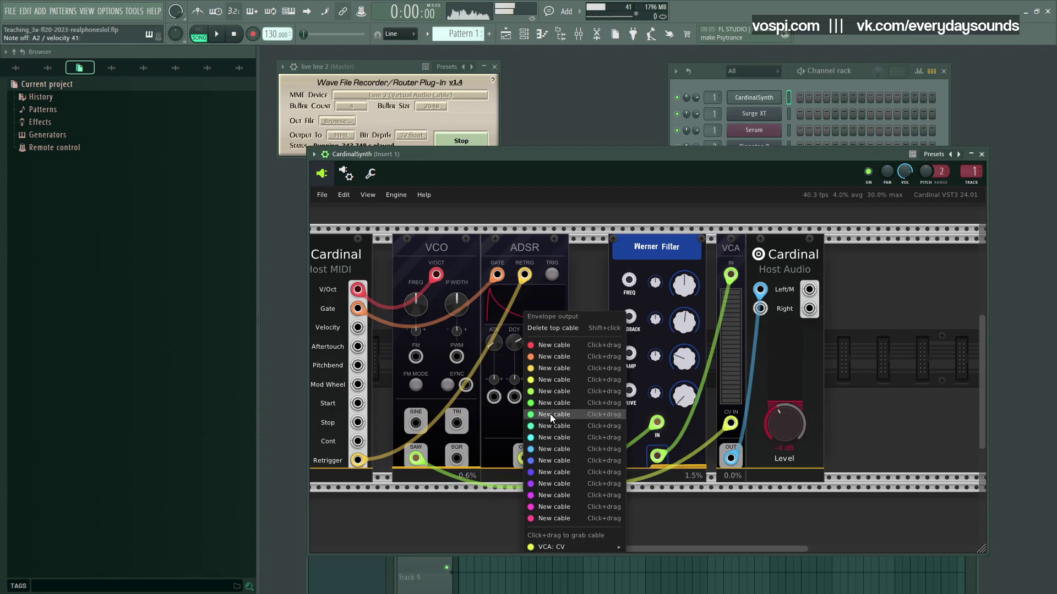
left_click_drag(550, 414, 645, 425)
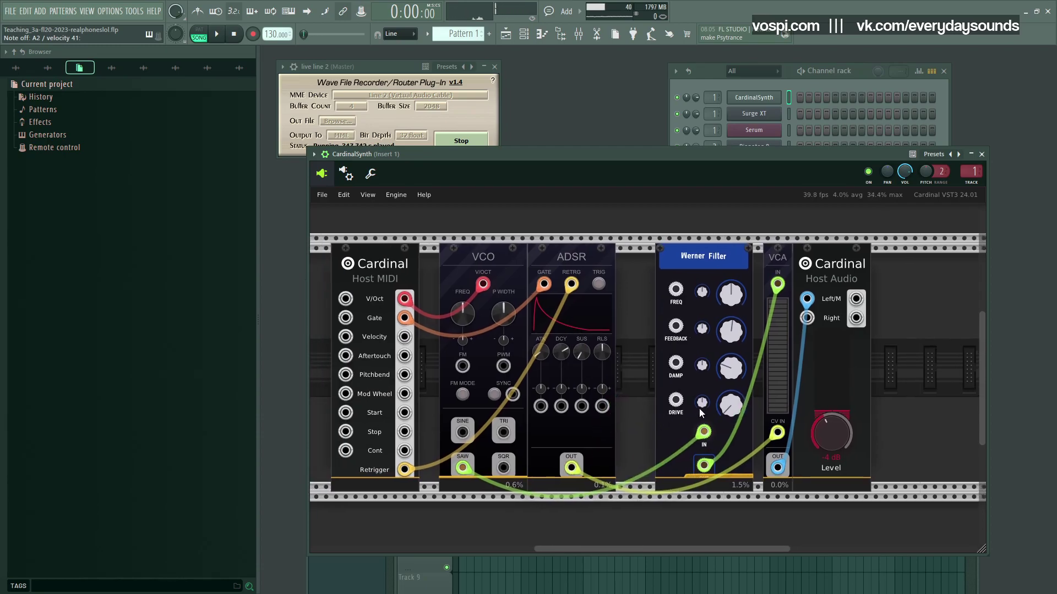
mouse_move(732, 300)
mouse_move(734, 303)
left_mouse_down()
mouse_move(739, 415)
mouse_move(738, 220)
mouse_move(733, 316)
left_mouse_up()
left_click_drag(643, 290, 731, 305)
Duplicate the ADSR with its cables and place the copy in the empty row above, between the ADSR and Werner Filter
left_click_drag(690, 237, 661, 308)
left_click_drag(736, 324, 692, 305)
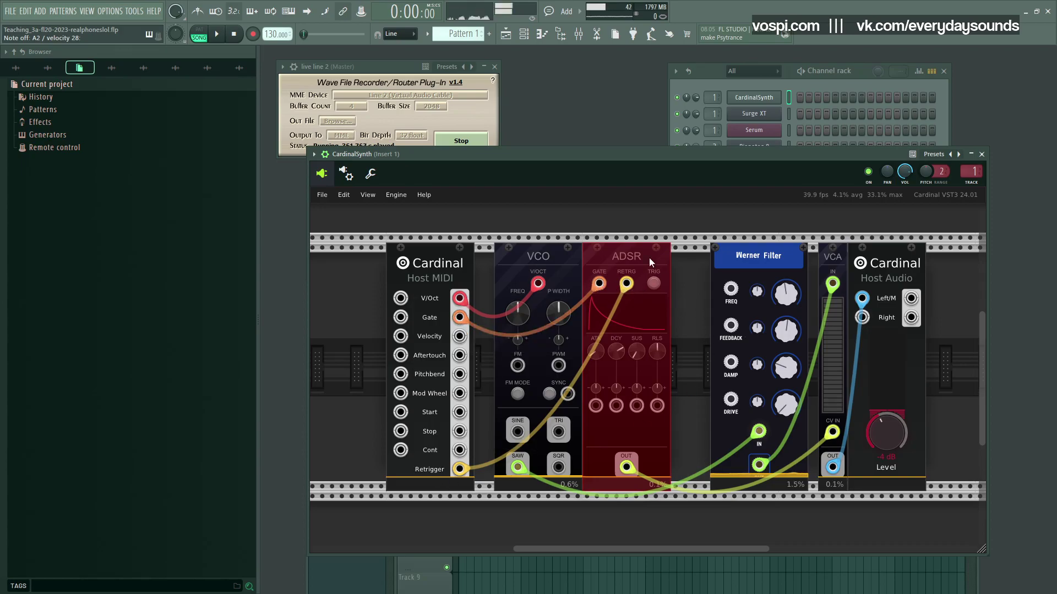
right_click(629, 250)
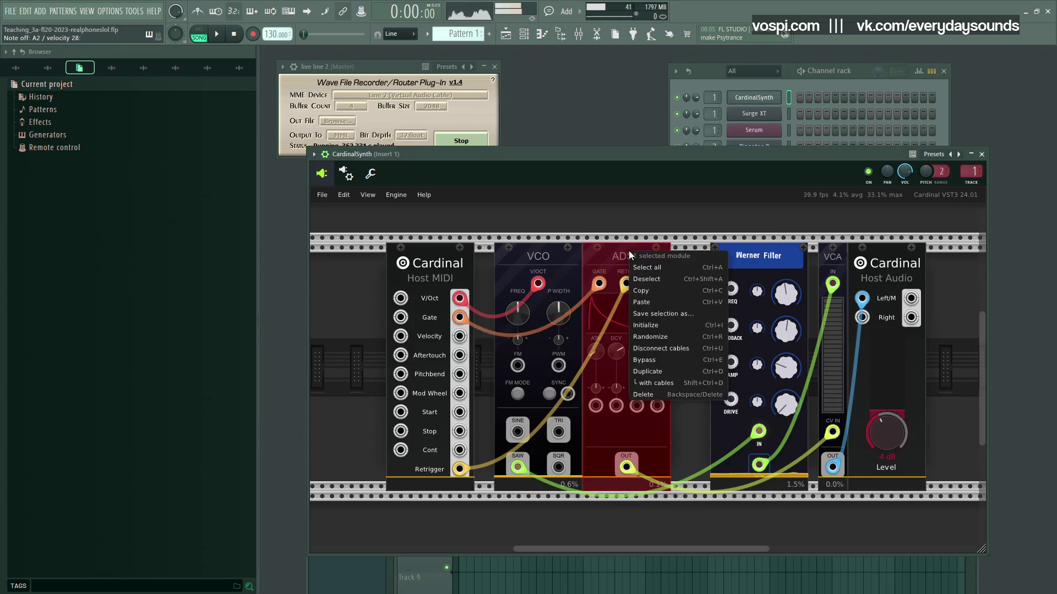
left_click(679, 386)
left_click_drag(389, 329, 738, 248)
scroll(711, 448, "up", 3)
left_click_drag(711, 447, 692, 521)
left_click(814, 379)
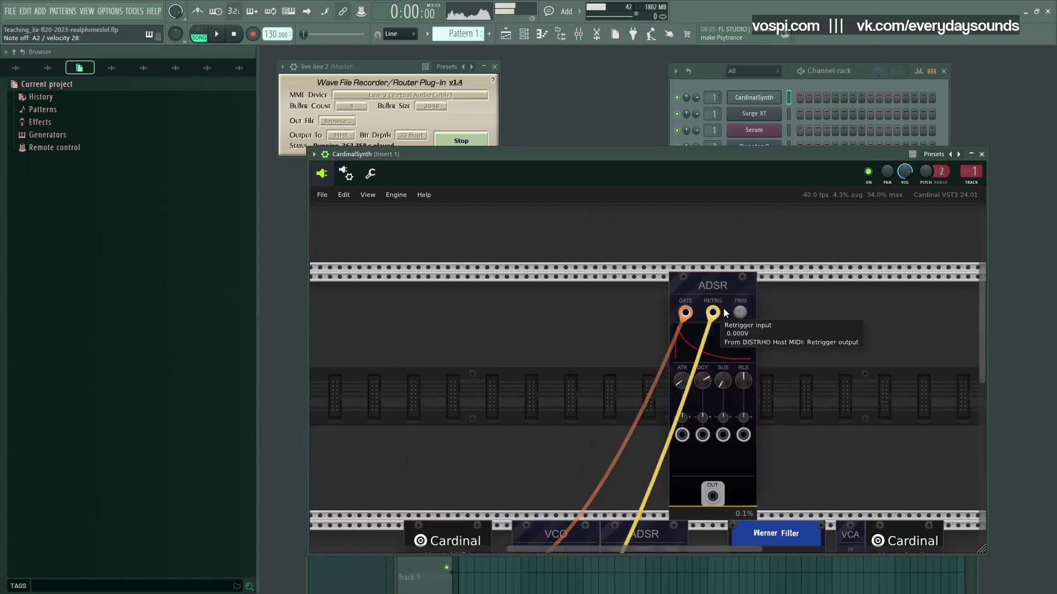
Patch the upper ADSR's output to the Werner Filter's FREQ input
left_click_drag(745, 378, 718, 296)
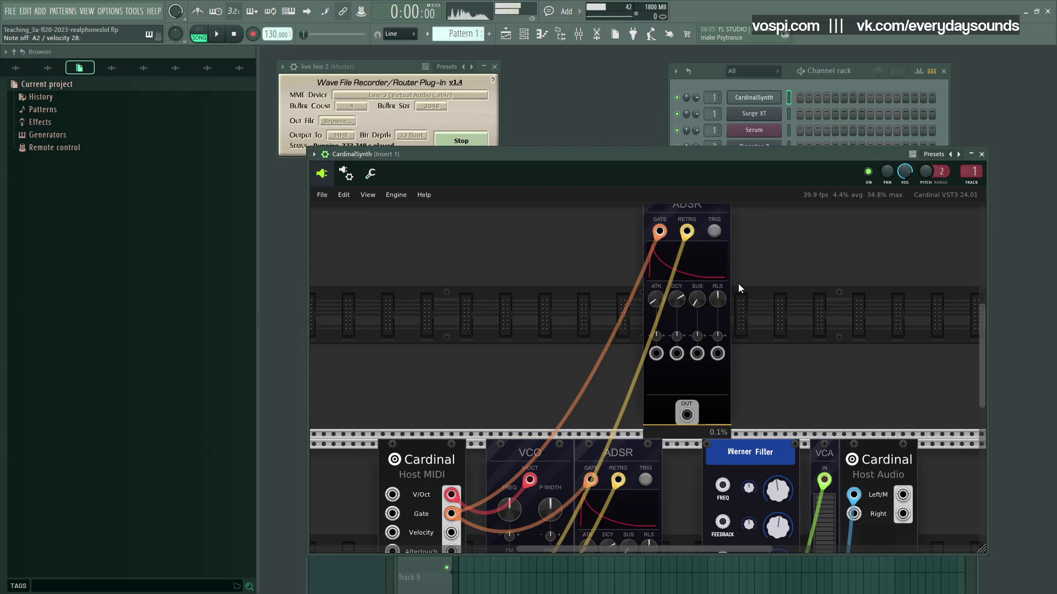
left_click_drag(804, 369, 775, 301)
left_click_drag(657, 346, 692, 418)
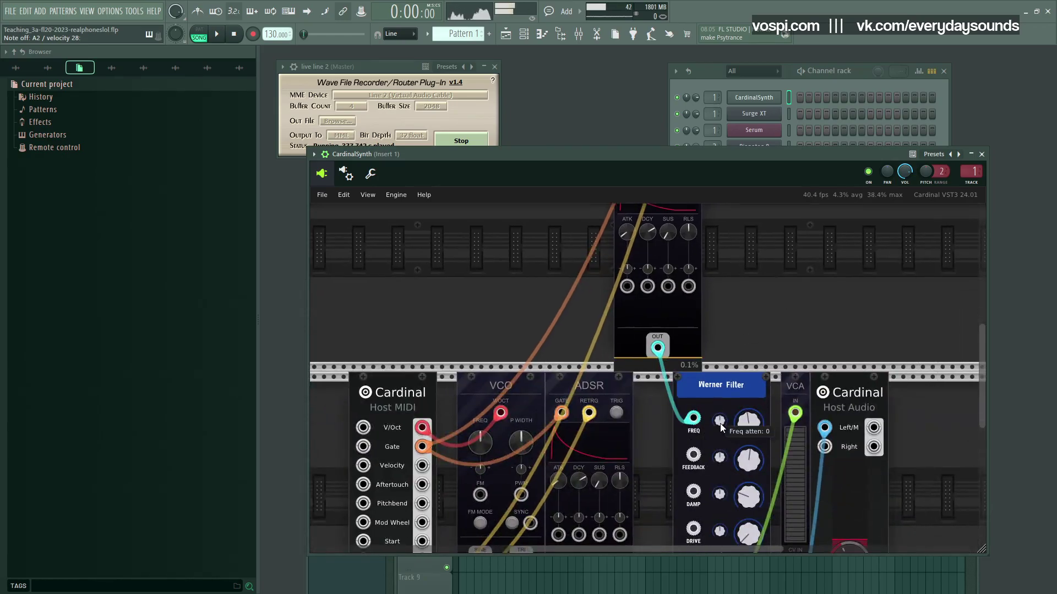
Set the Werner Filter's FREQ attenuator to about 0.103 and the upper ADSR's decay to about 26.4 ms
left_click_drag(720, 422, 722, 325)
scroll(763, 334, "up", 4)
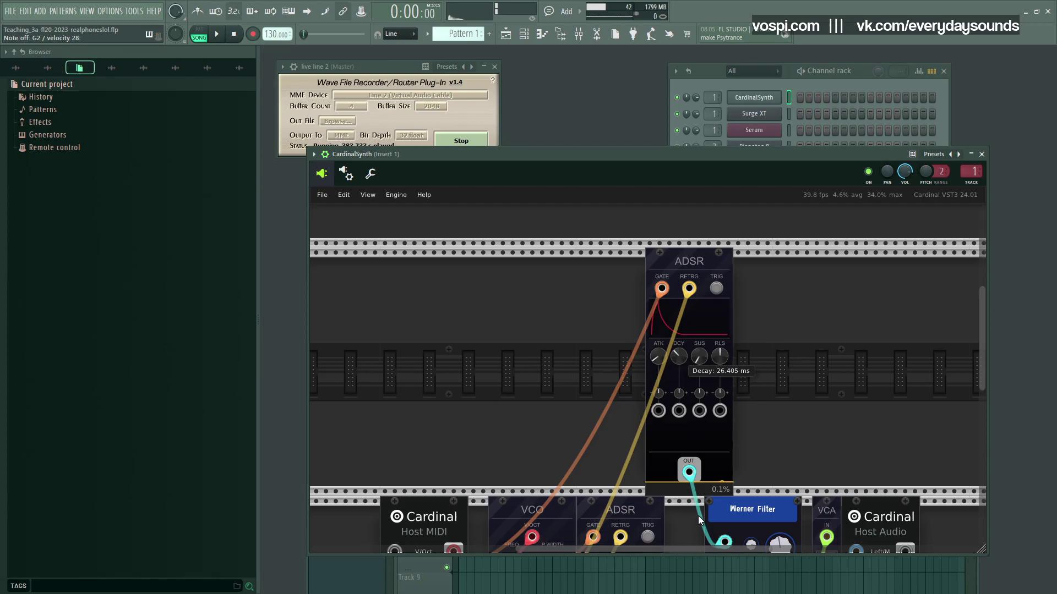
scroll(698, 516, "down", 5)
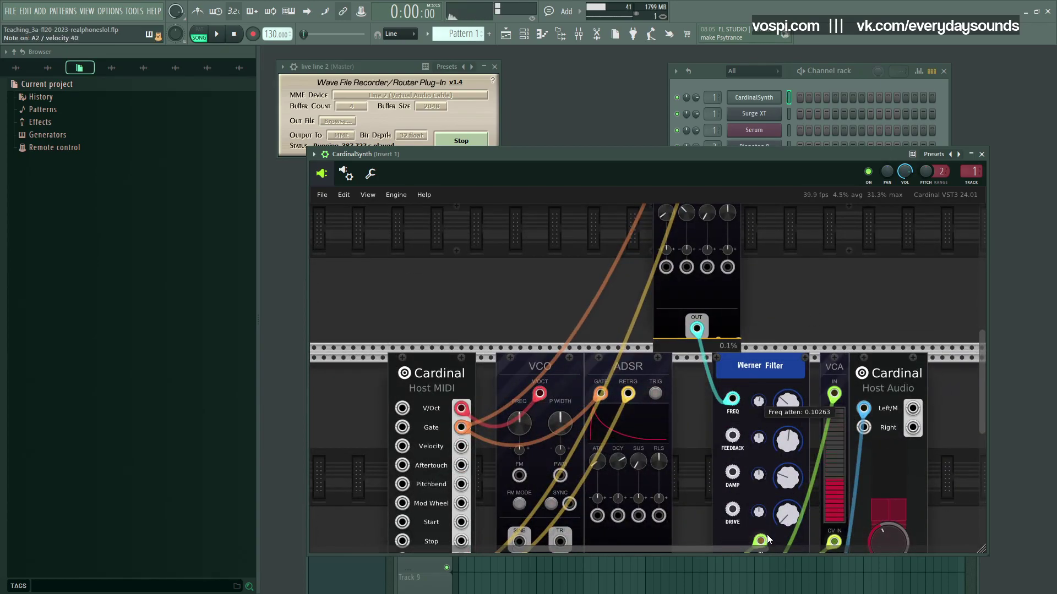
scroll(697, 449, "up", 2)
left_click_drag(526, 317, 701, 512)
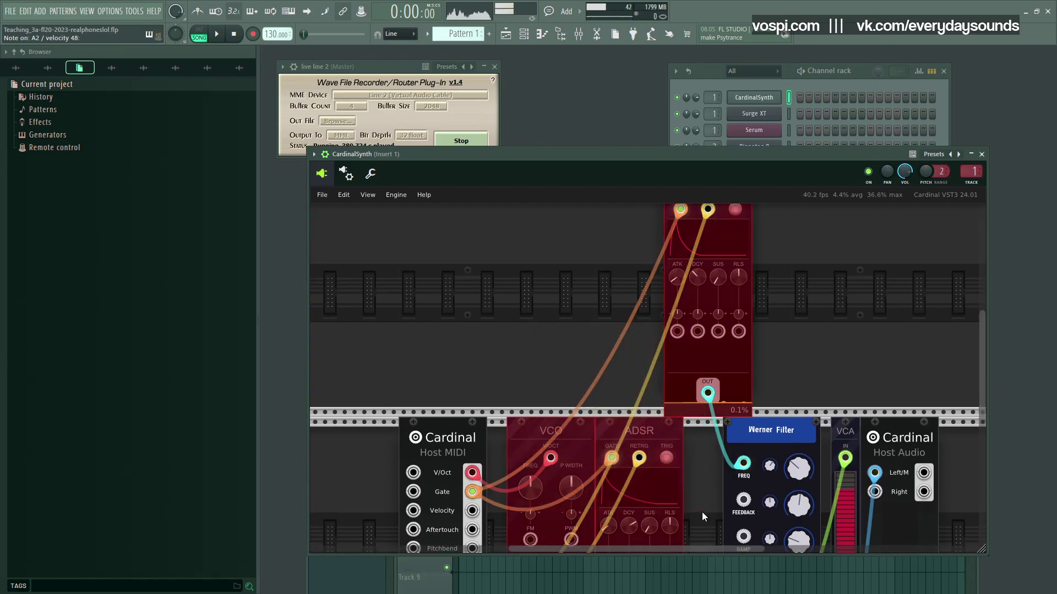
scroll(702, 473, "down", 3)
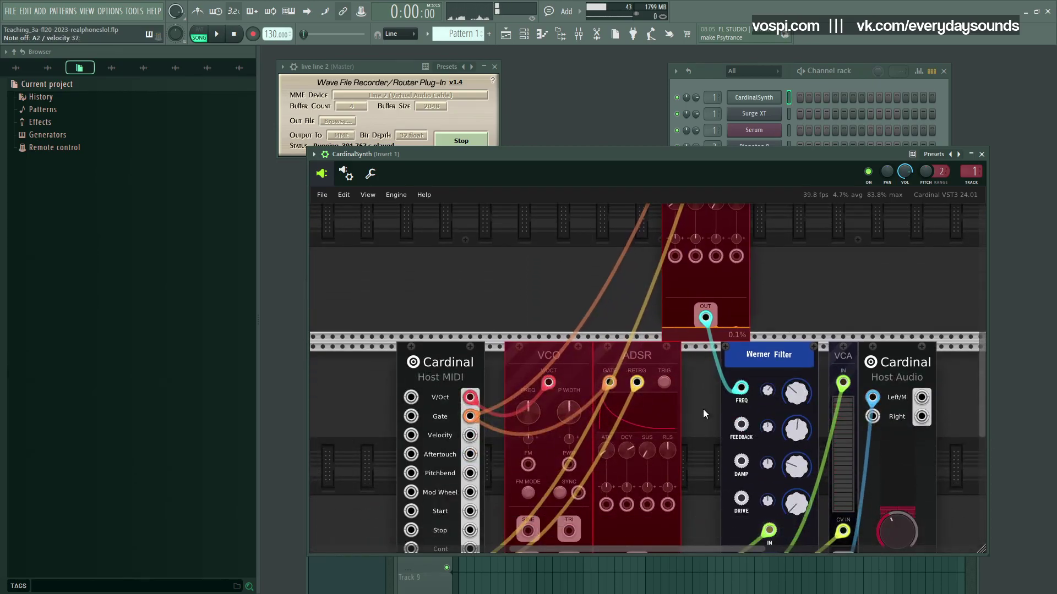
scroll(703, 409, "down", 5)
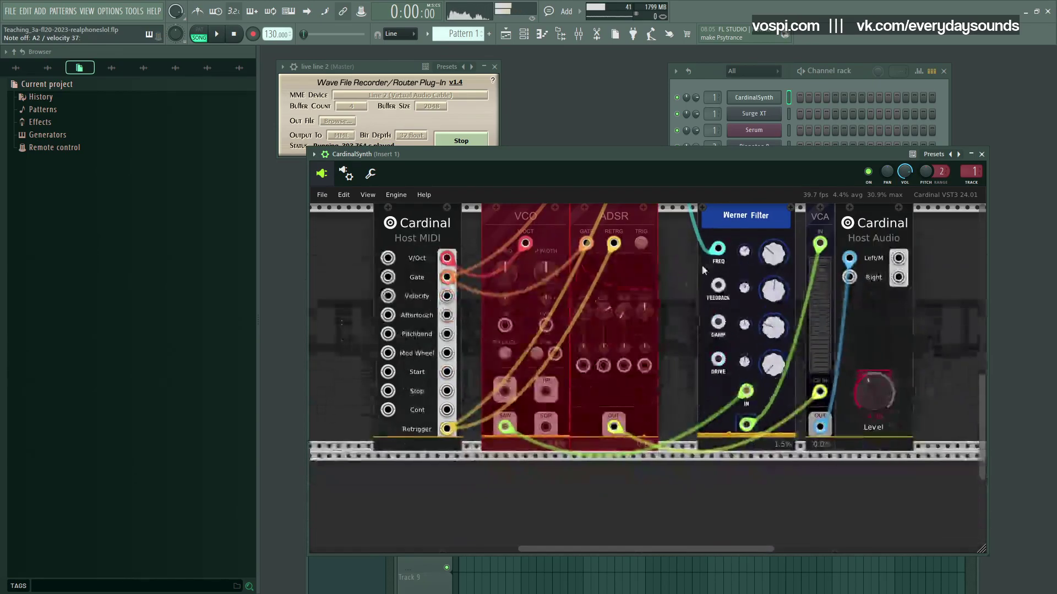
scroll(767, 298, "up", 4)
left_click_drag(766, 289, 736, 394)
left_click_drag(768, 334, 748, 305)
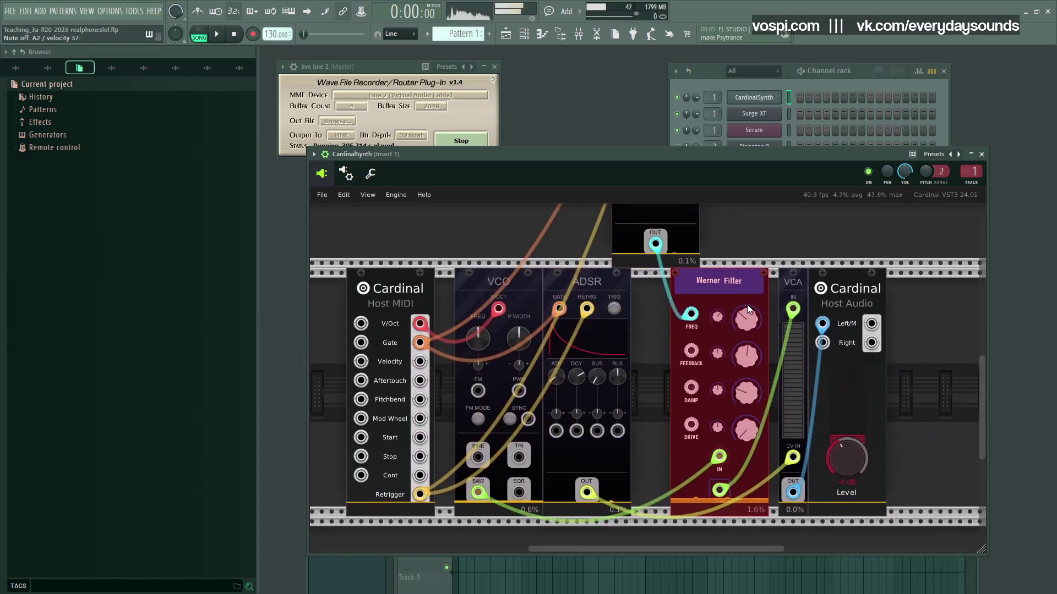
Look through Host MIDI's polyphony channel options without choosing one
scroll(606, 336, "left", 3)
scroll(605, 335, "up", 1)
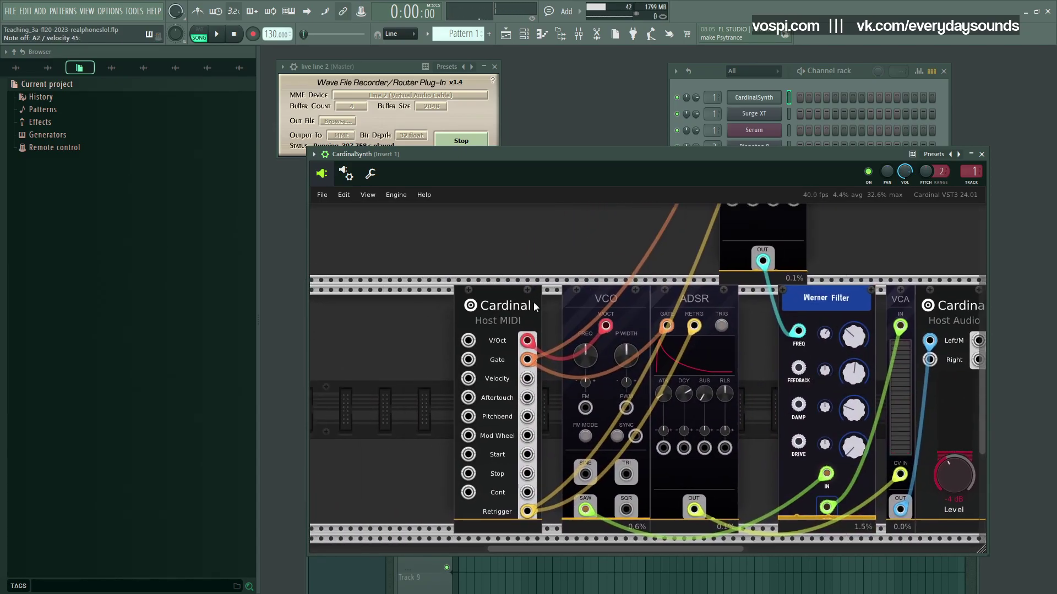
right_click(495, 300)
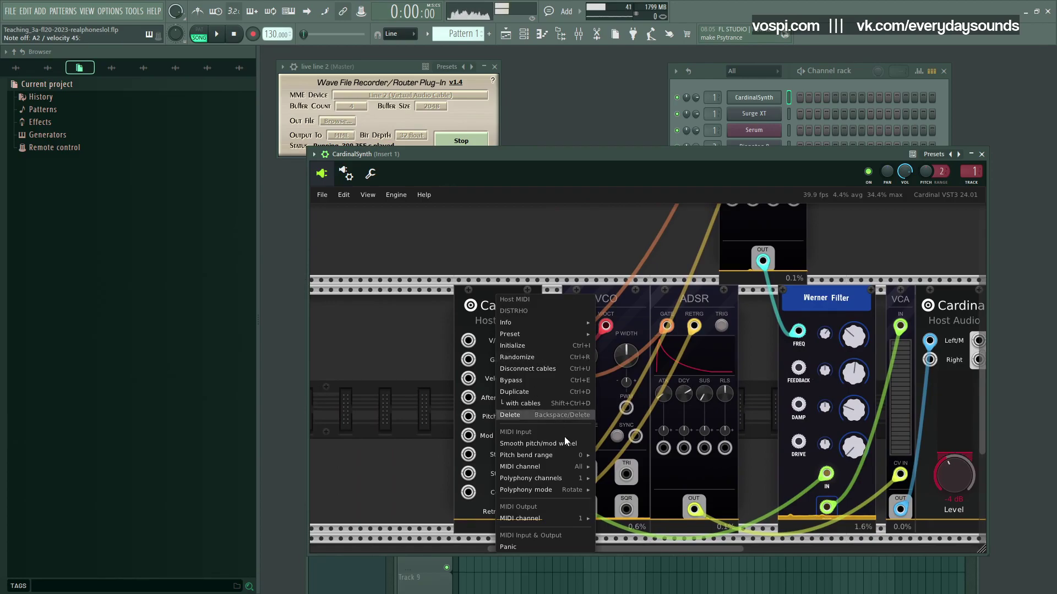
mouse_move(572, 479)
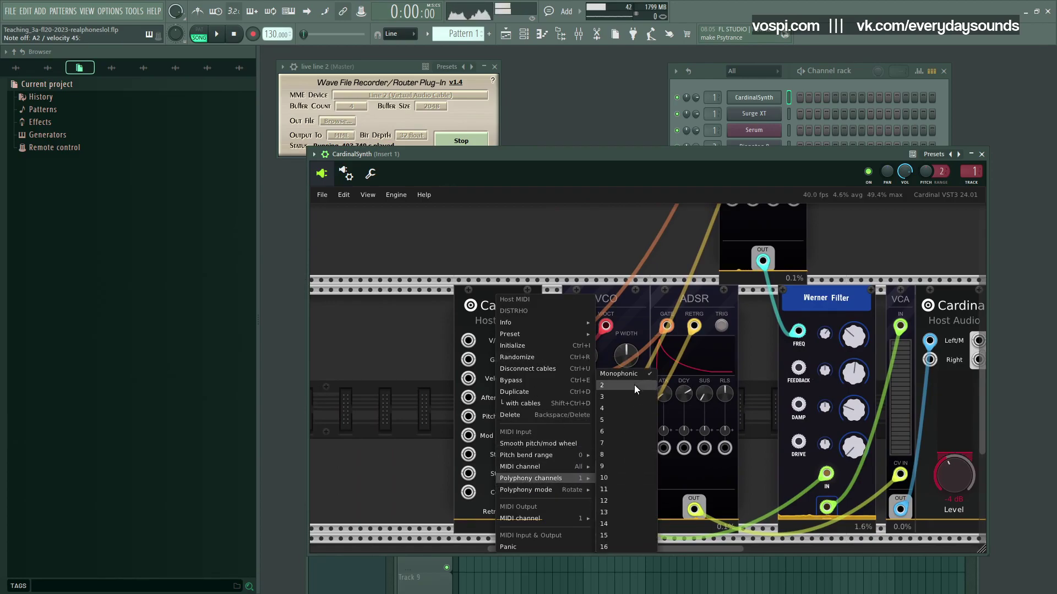
left_click(447, 259)
Shift the VCA and Host Audio away from the Werner Filter, and place a VCV VCF in the gap by searching for "vcf"
left_click_drag(583, 288, 333, 253)
left_click_drag(762, 305, 781, 269)
left_click(678, 253)
left_click_drag(678, 251, 794, 287)
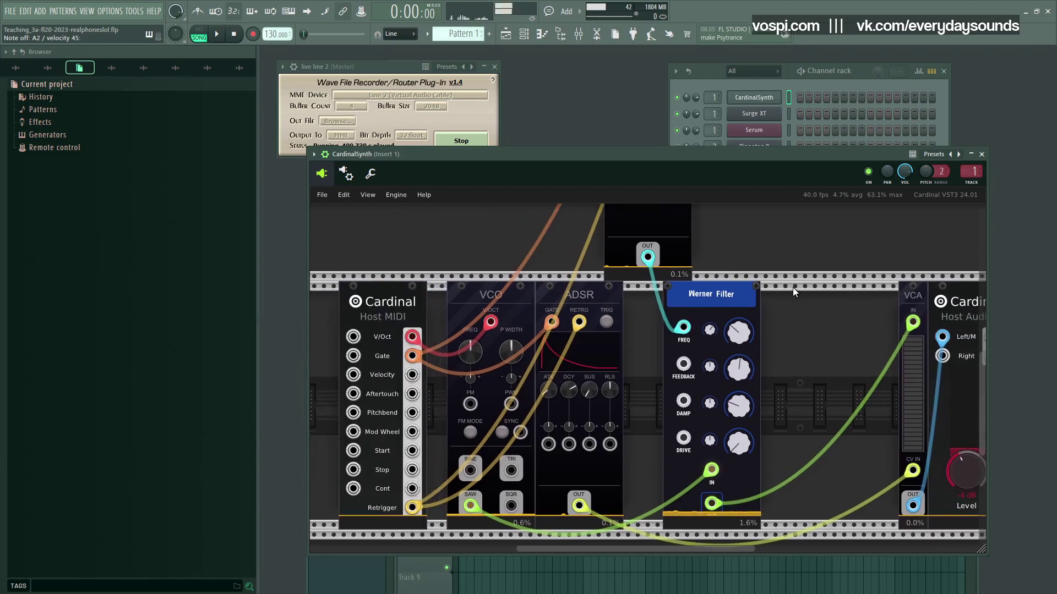
right_click(792, 287)
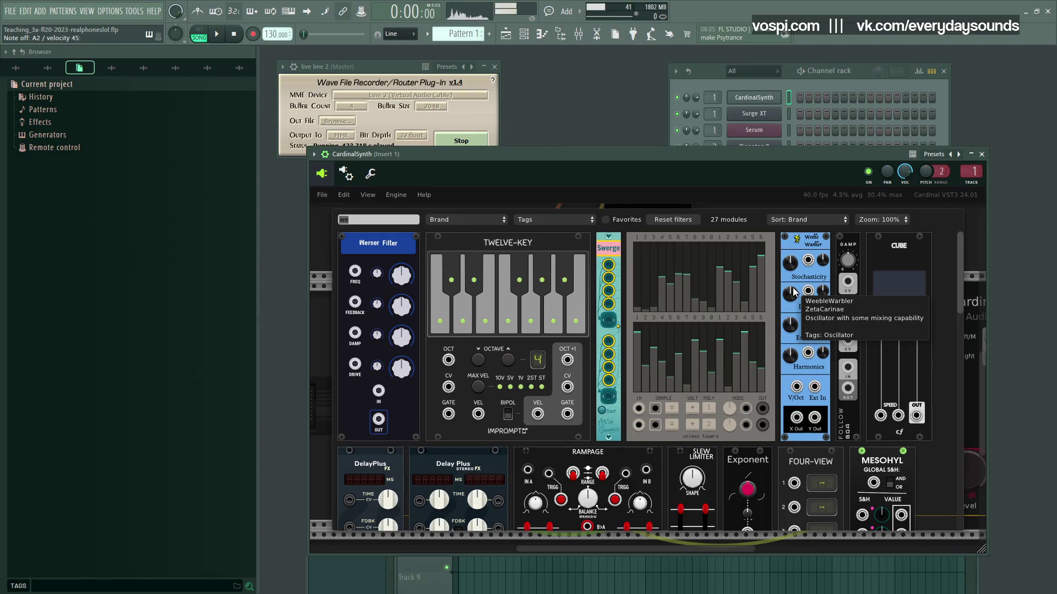
type("vcf")
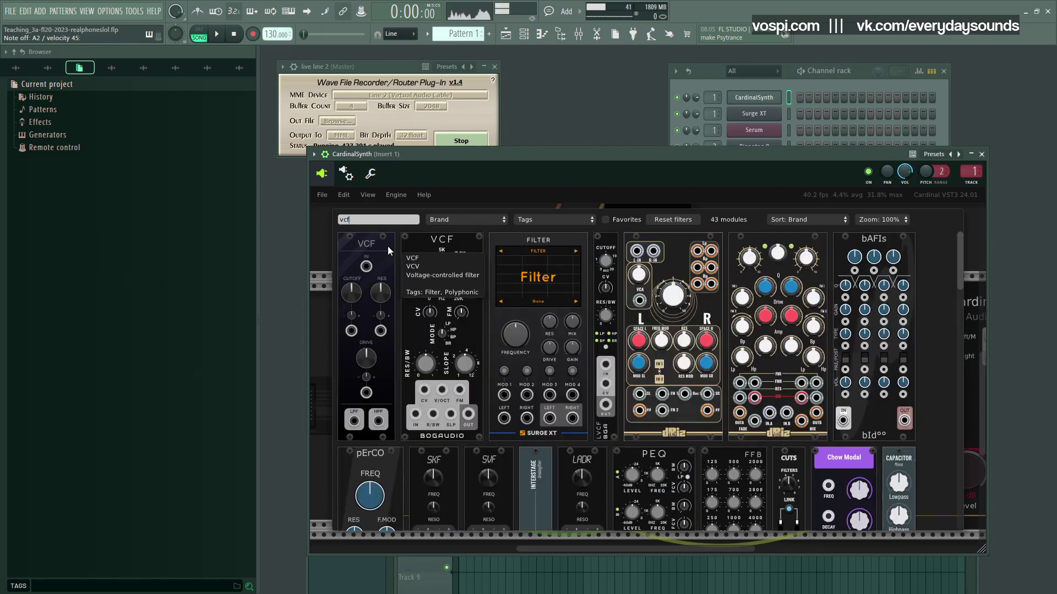
left_click(357, 251)
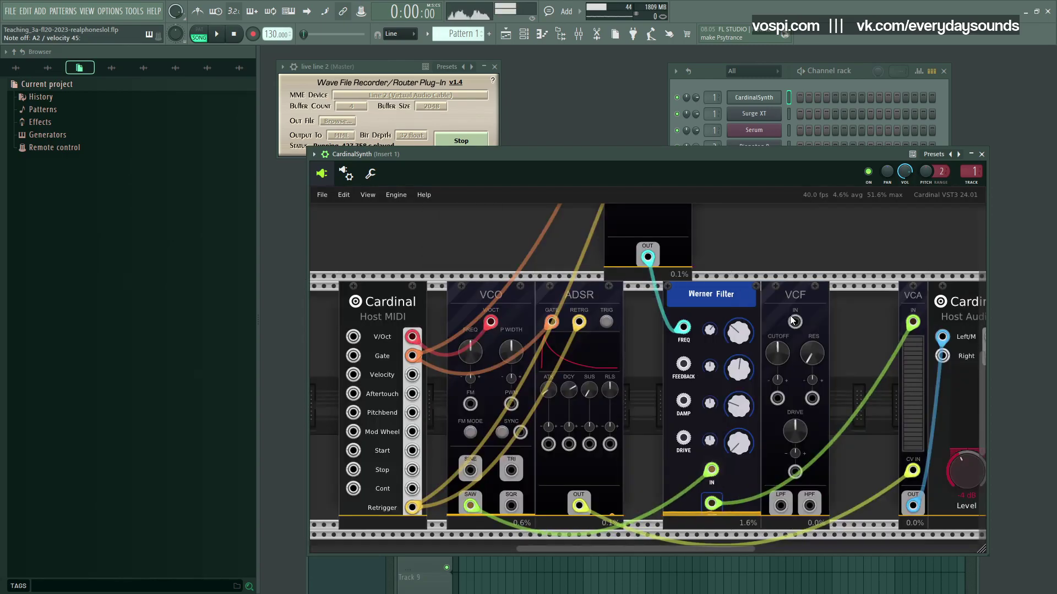
Move the VCA's source cable to the VCF's LPF output, and move the VCO SAW cable to the VCF's IN
left_click_drag(808, 365, 699, 299)
scroll(659, 418, "up", 3)
left_click_drag(567, 460, 701, 463)
scroll(702, 462, "down", 3)
scroll(741, 382, "up", 1)
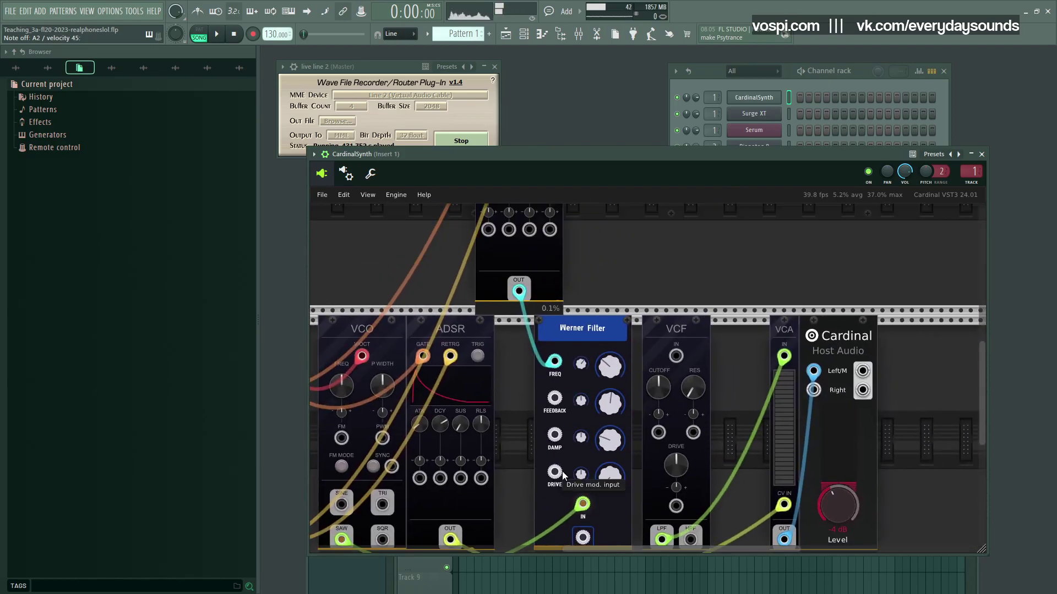
left_click_drag(585, 479, 665, 355)
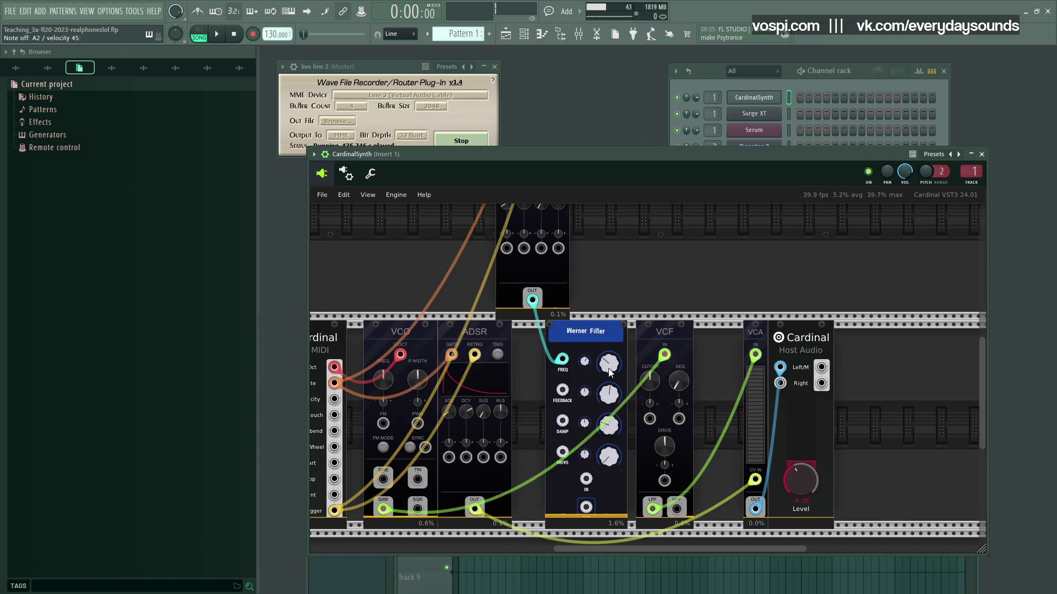
Move the upper ADSR's cable to the VCF's cutoff CV input and delete the Werner Filter
left_click_drag(561, 359, 649, 420)
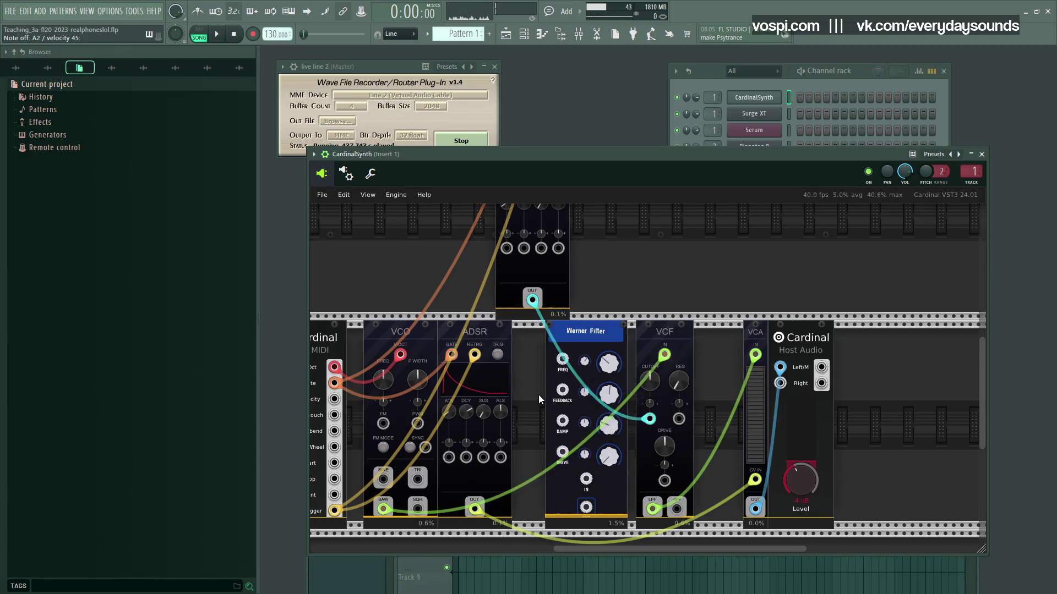
key("Delete")
Raise the VCF's cutoff CV amount to nearly full positive and set its cutoff slightly above the middle
scroll(662, 433, "up", 3)
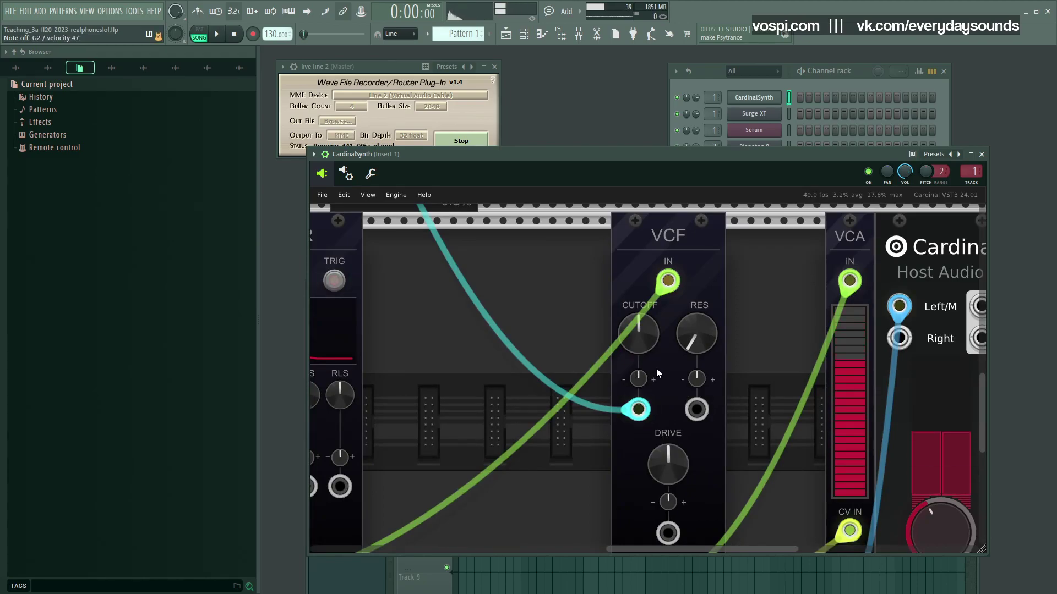
left_click_drag(649, 339, 656, 223)
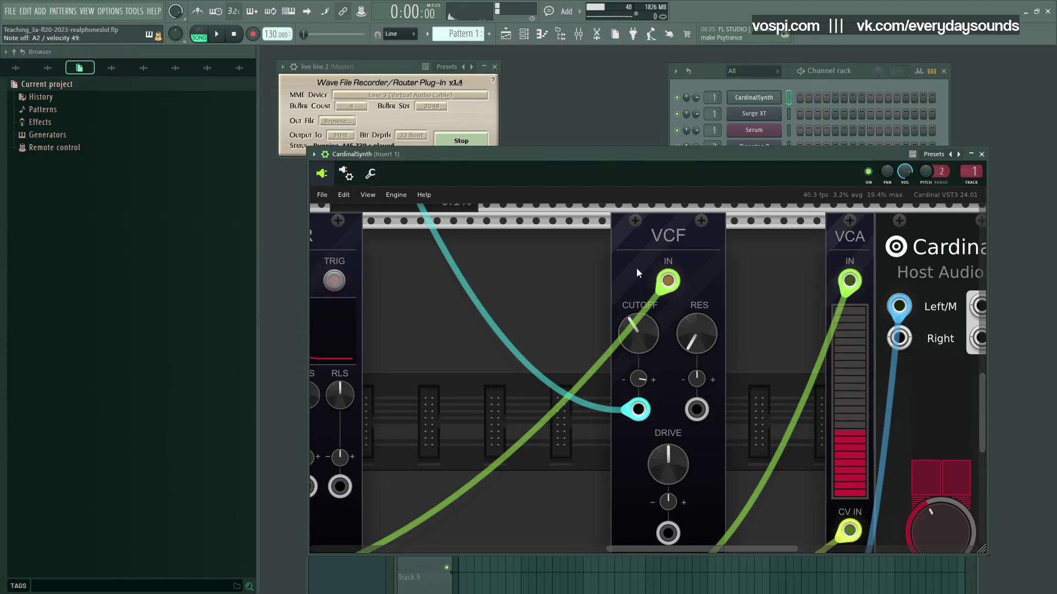
left_click_drag(631, 322, 632, 259)
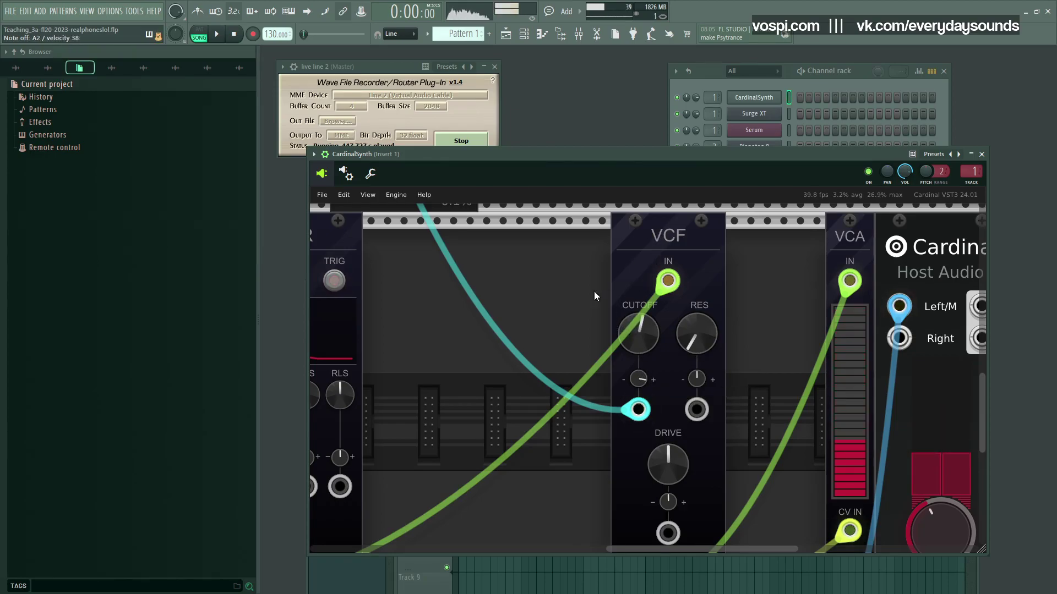
Set Host MIDI's polyphony channels to 8
left_click_drag(447, 393, 632, 351)
scroll(534, 346, "down", 5)
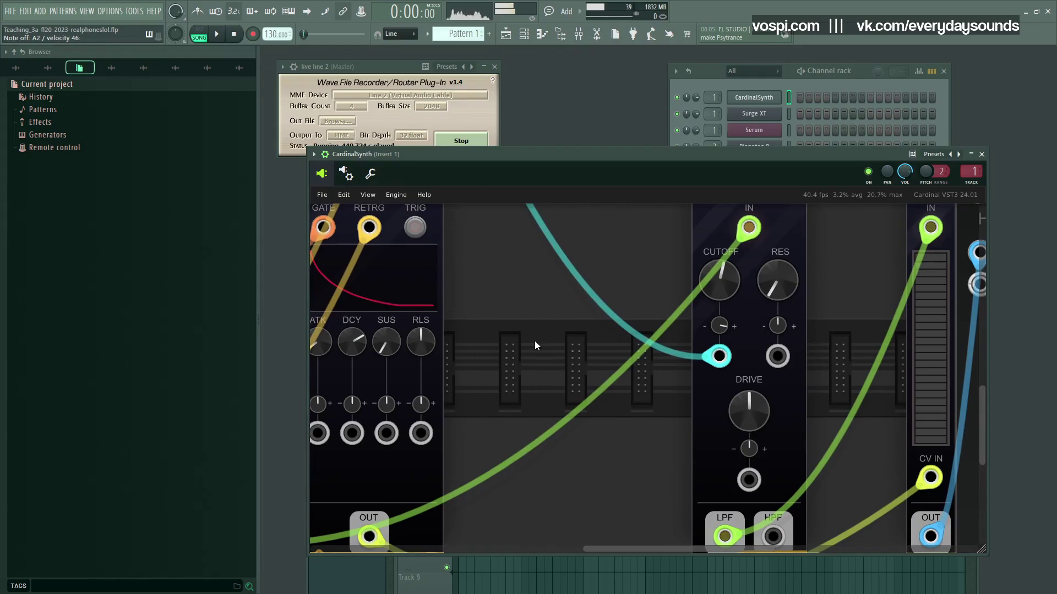
scroll(702, 369, "down", 2)
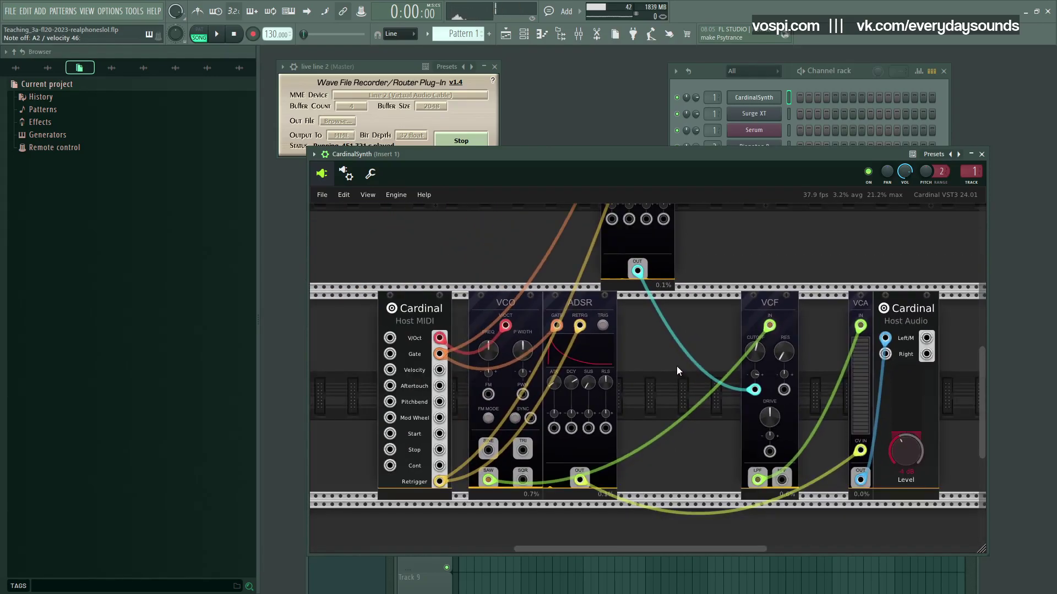
right_click(440, 316)
mouse_move(516, 478)
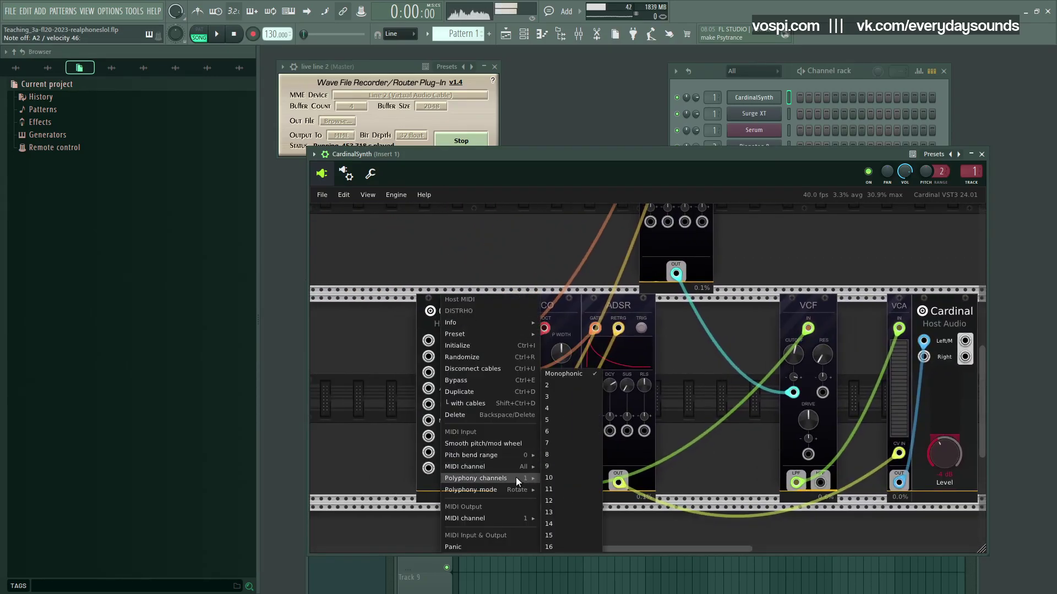
left_click(576, 453)
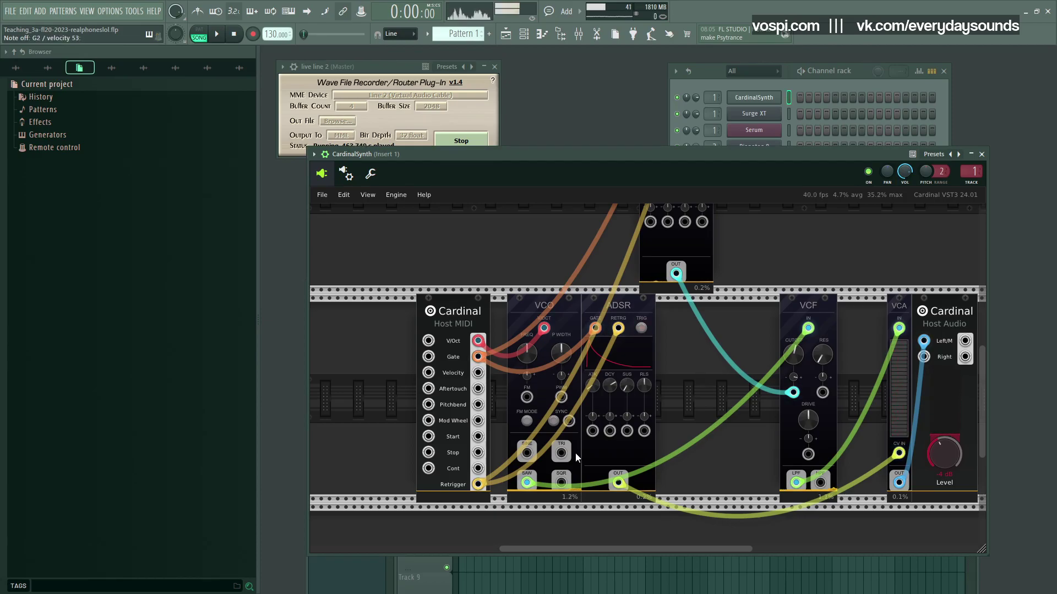
left_click_drag(726, 380, 688, 371)
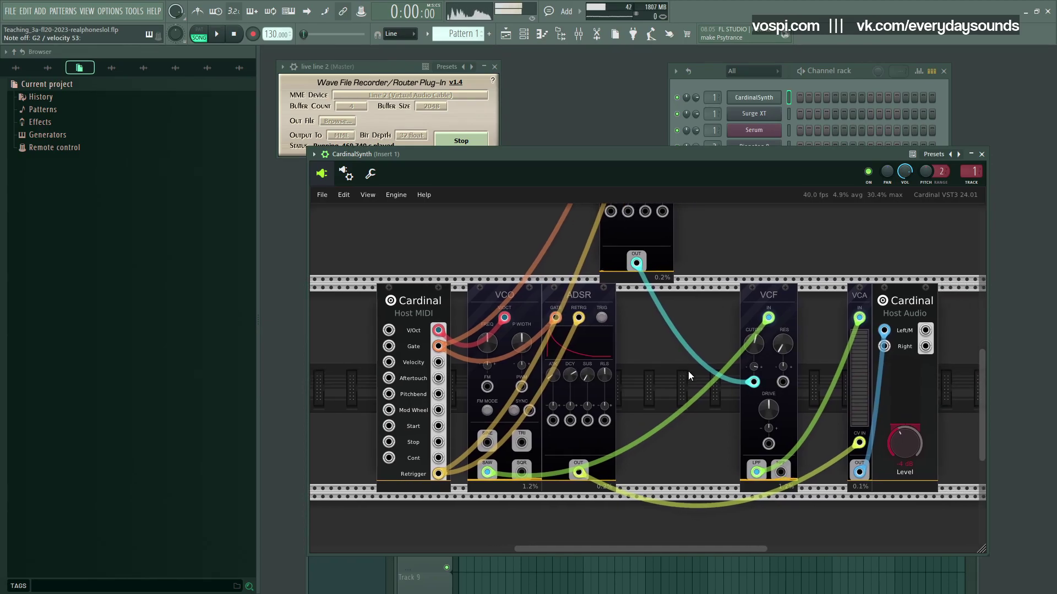
scroll(703, 358, "up", 5)
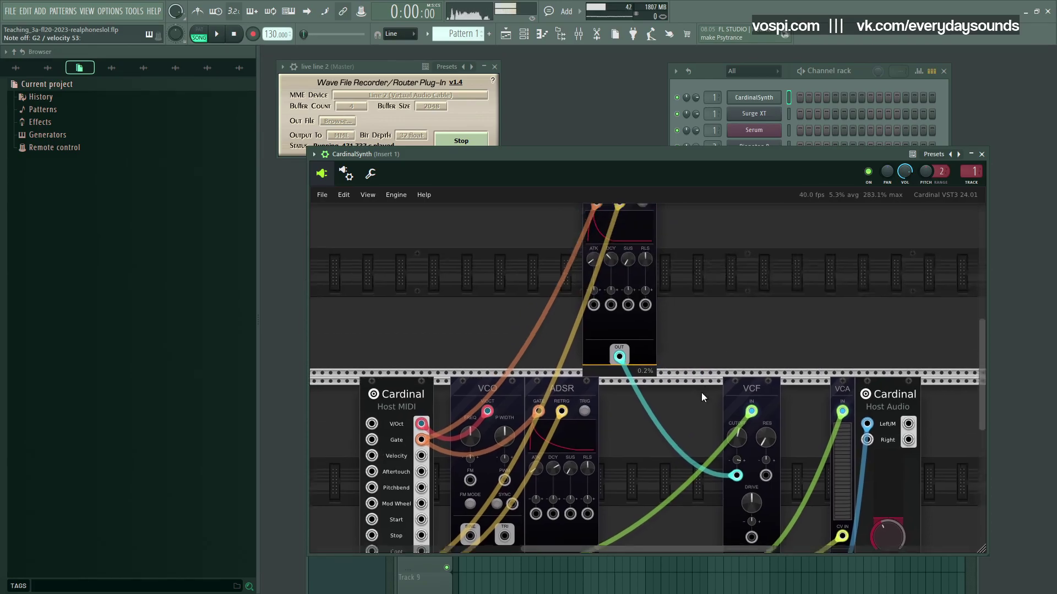
Shorten the upper ADSR's decay to about 16 ms and lower the VCF's cutoff to slightly below the middle
mouse_move(609, 301)
left_click_drag(607, 305, 612, 386)
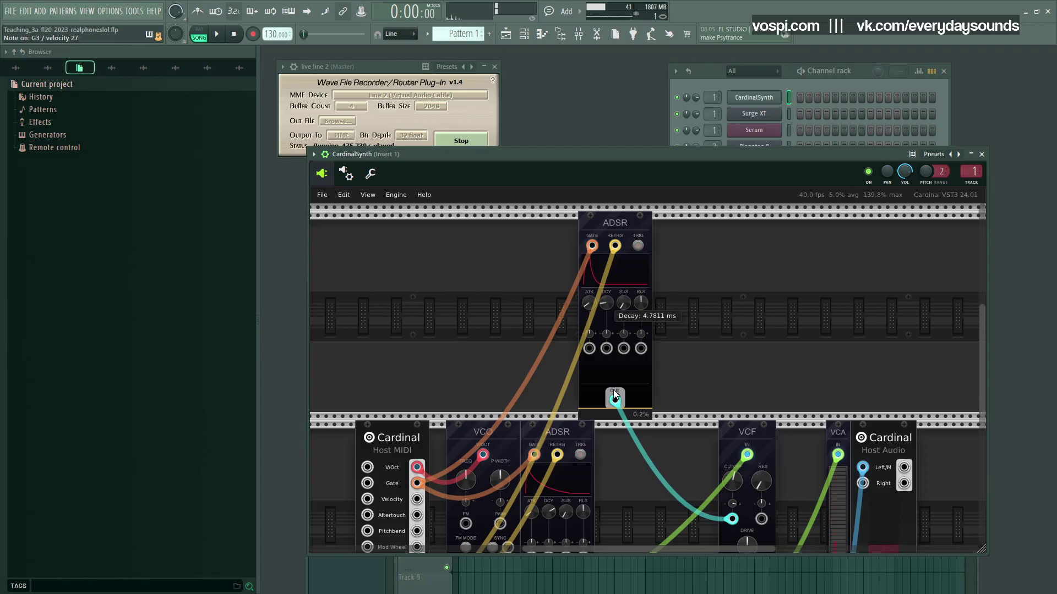
mouse_move(737, 499)
left_click_drag(737, 494, 740, 543)
left_click_drag(670, 354, 706, 254)
scroll(706, 255, "up", 2)
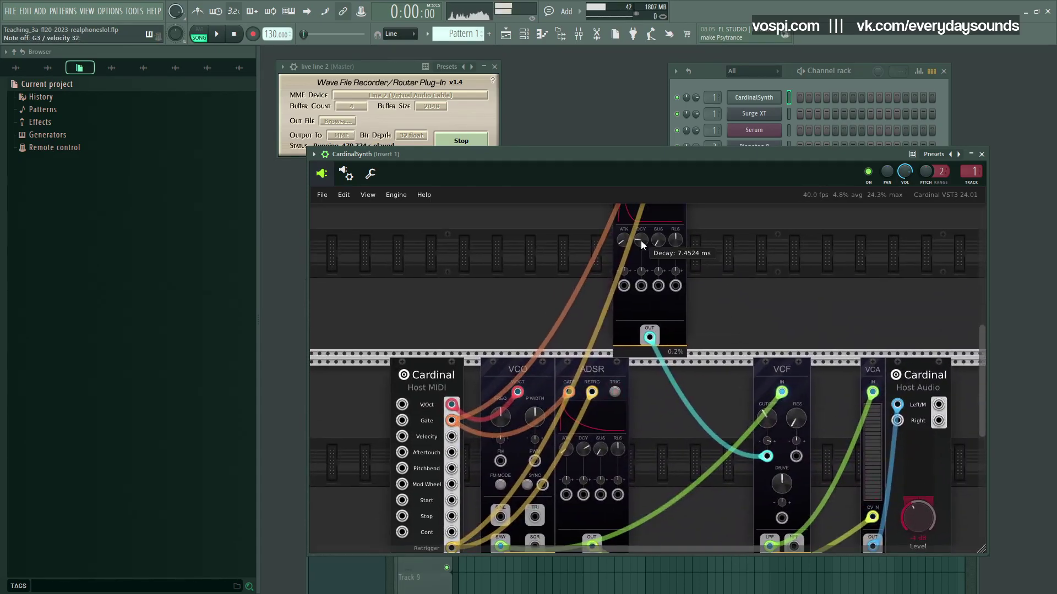
left_click_drag(661, 68, 661, 214)
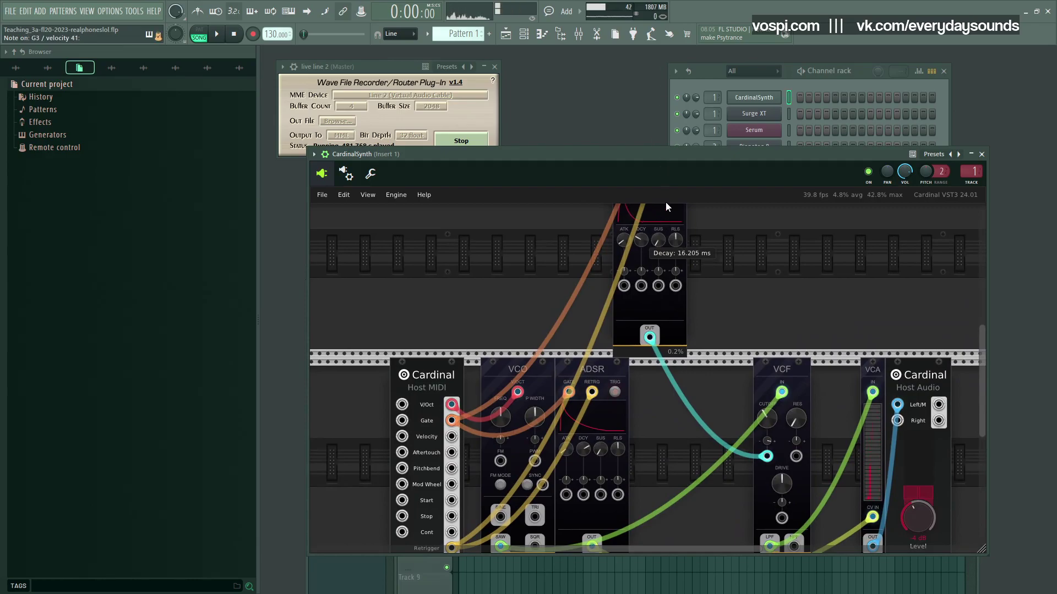
Patch Host MIDI's Velocity output to the upper ADSR's decay CV input and raise its decay CV amount well into positive
scroll(643, 286, "down", 3)
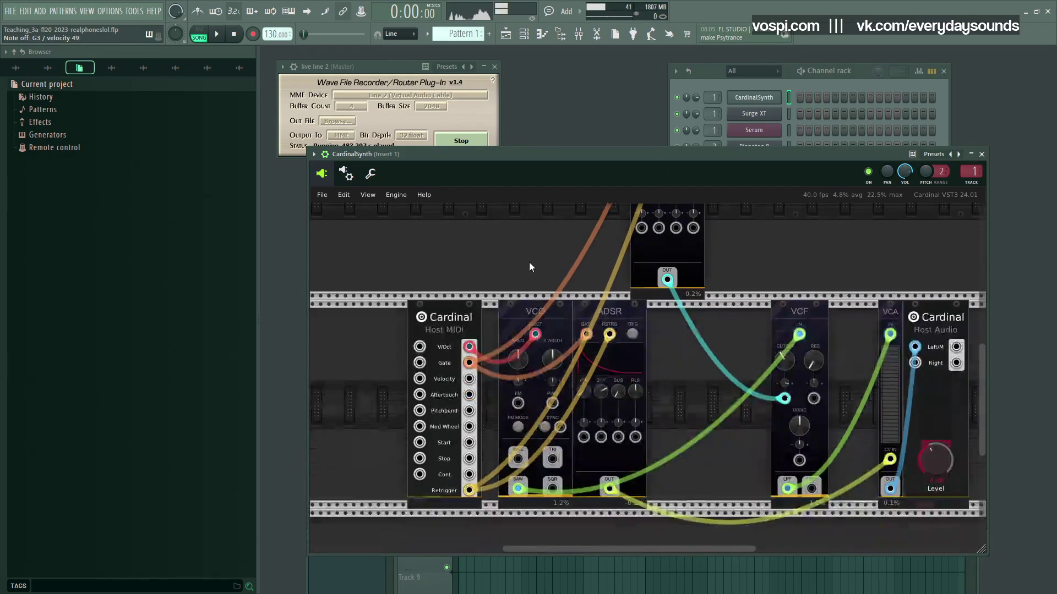
right_click(469, 379)
left_click(487, 402)
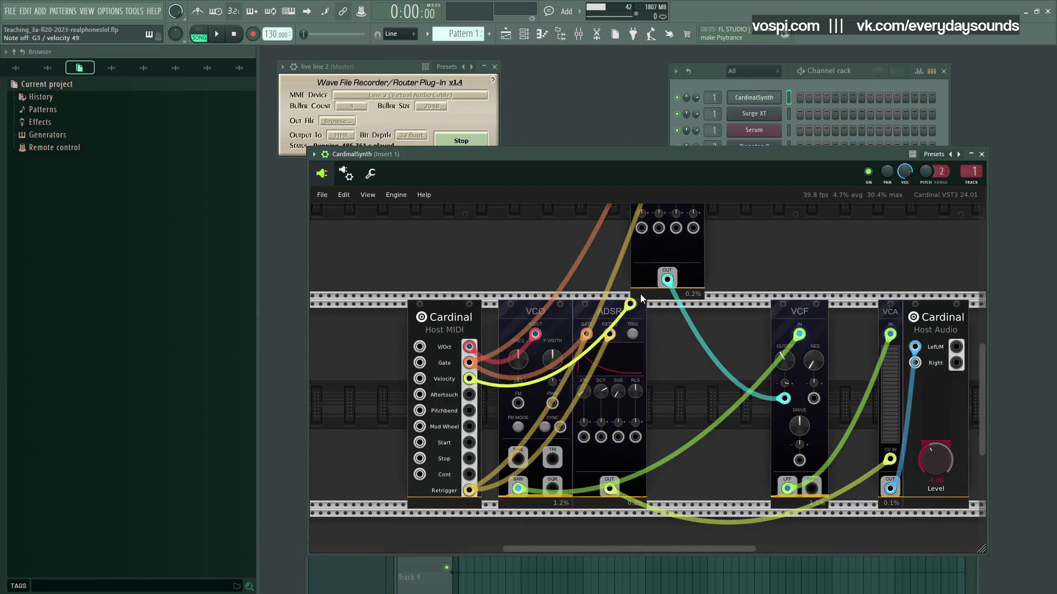
scroll(632, 304, "up", 5)
left_click(658, 319)
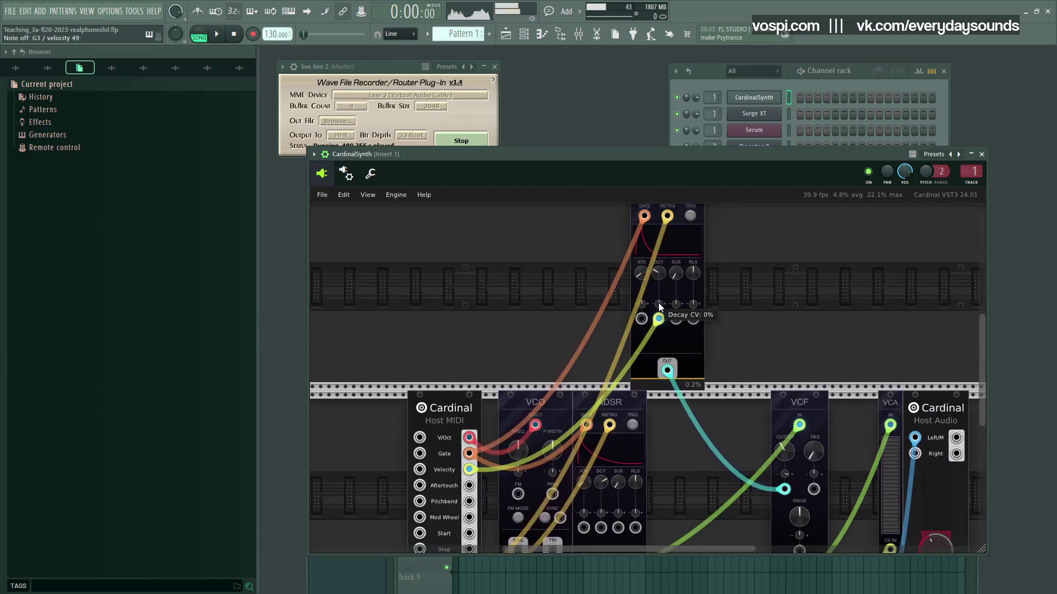
left_click_drag(698, 309, 649, 183)
Space the VCA and Host Audio modules apart, and inspect the polyphonic channel voltages at the VCA's input and output
scroll(715, 215, "down", 4)
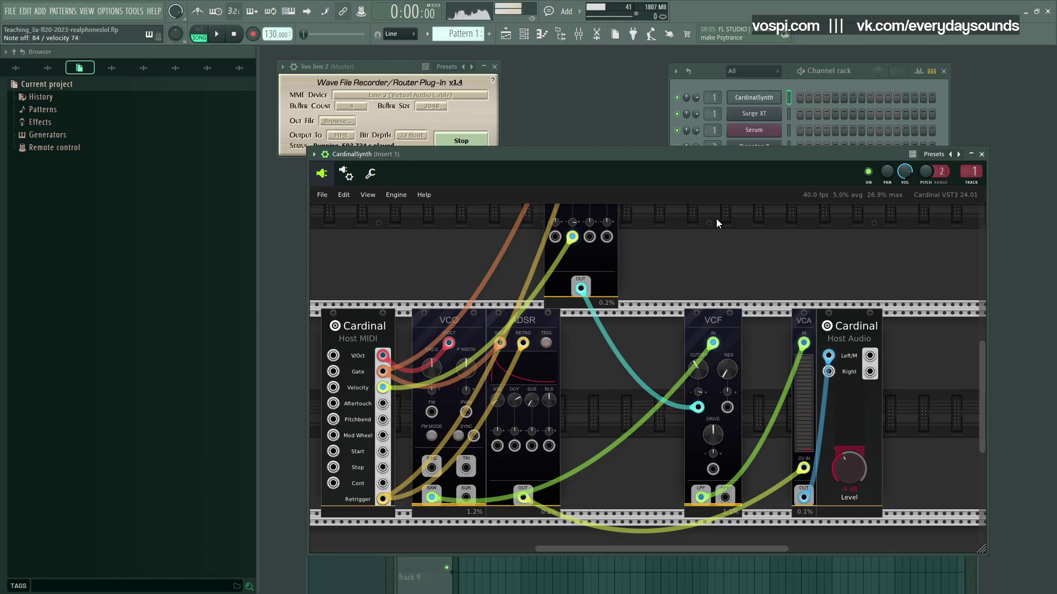
left_click_drag(838, 284, 786, 263)
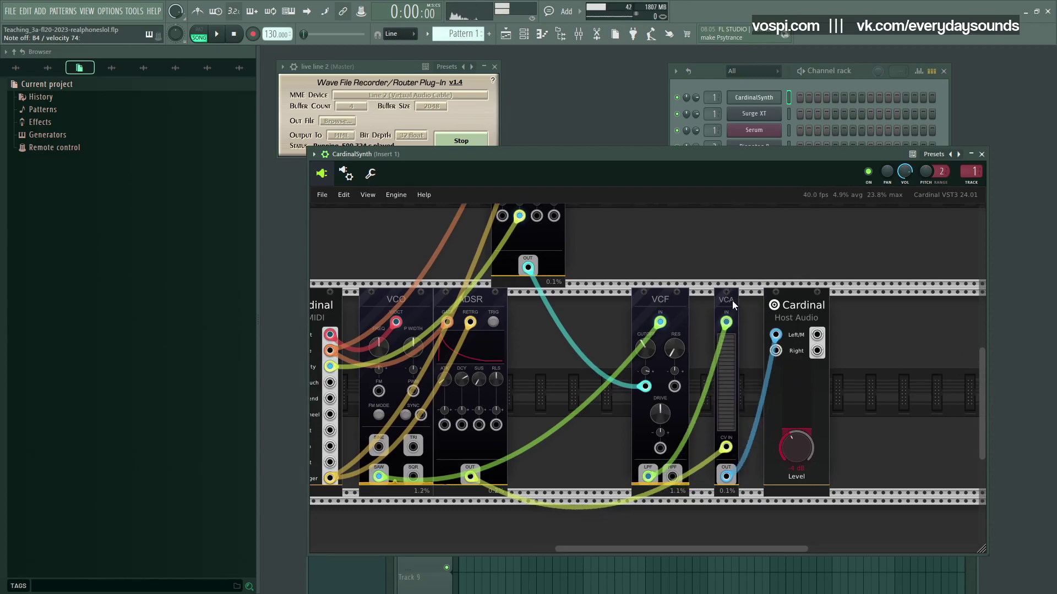
left_click_drag(624, 284, 652, 270)
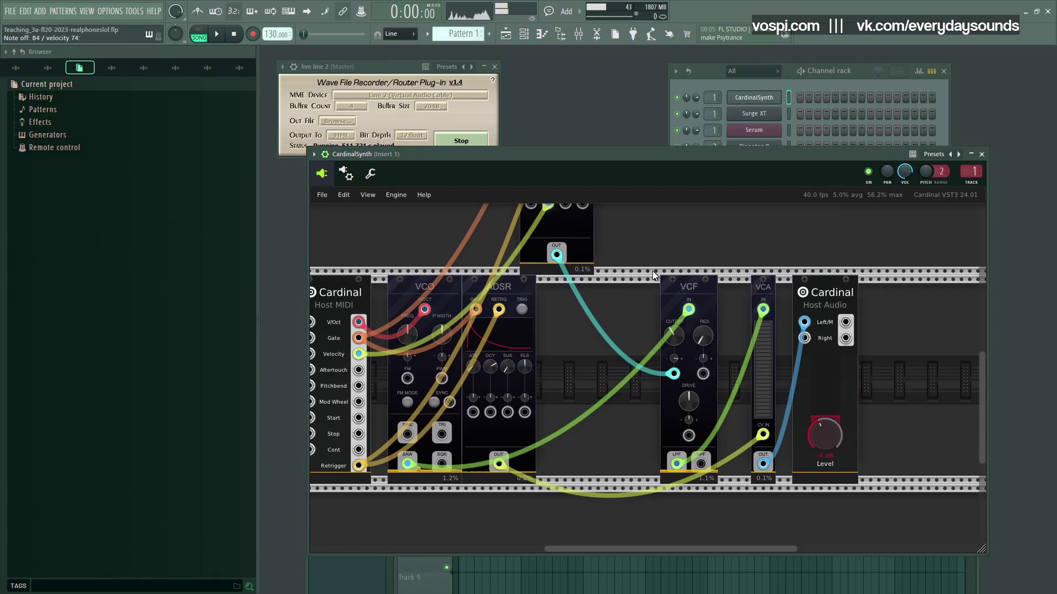
mouse_move(764, 288)
left_mouse_down()
mouse_move(732, 291)
mouse_move(756, 292)
left_mouse_up()
left_click_drag(697, 245, 682, 304)
left_click_drag(751, 245, 764, 307)
left_click(753, 269)
mouse_move(755, 308)
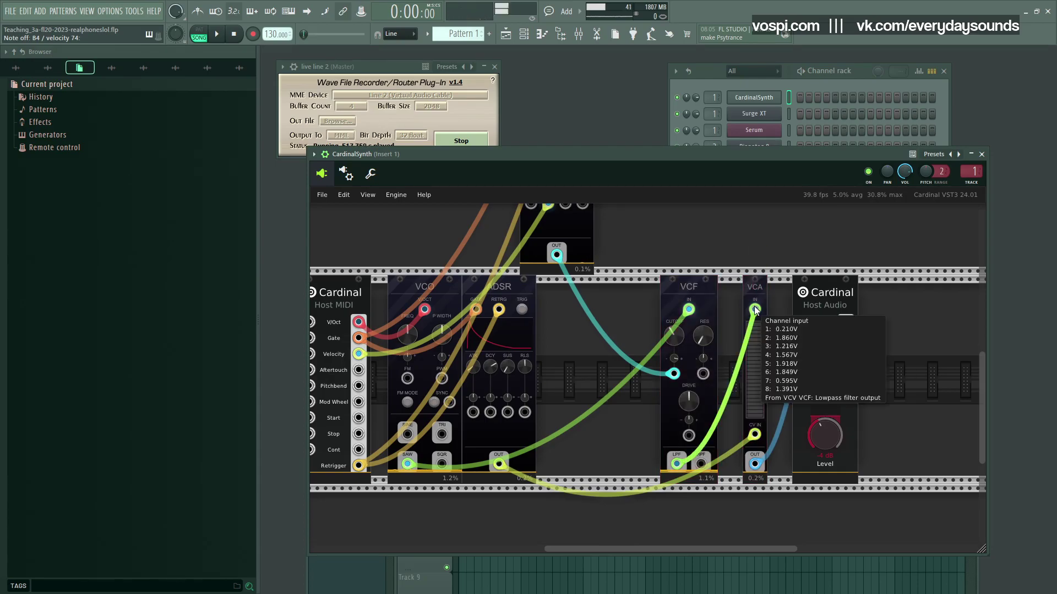
mouse_move(757, 464)
Move Host Audio farther right of the VCA and switch off its DC blocker
left_click_drag(778, 428, 692, 405)
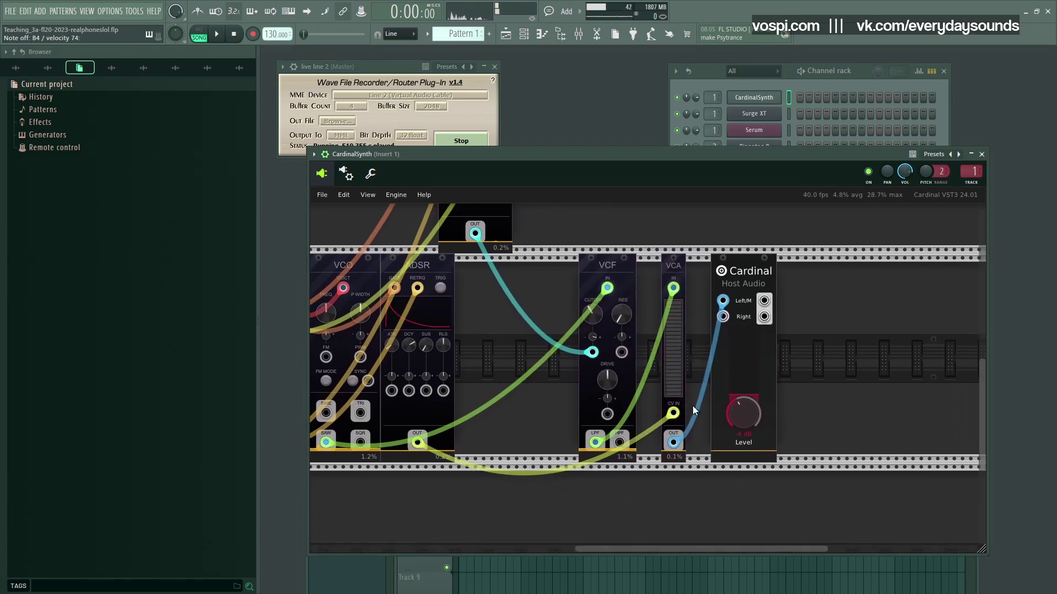
mouse_move(750, 271)
left_mouse_down()
mouse_move(784, 276)
mouse_move(760, 273)
left_mouse_up()
right_click(750, 269)
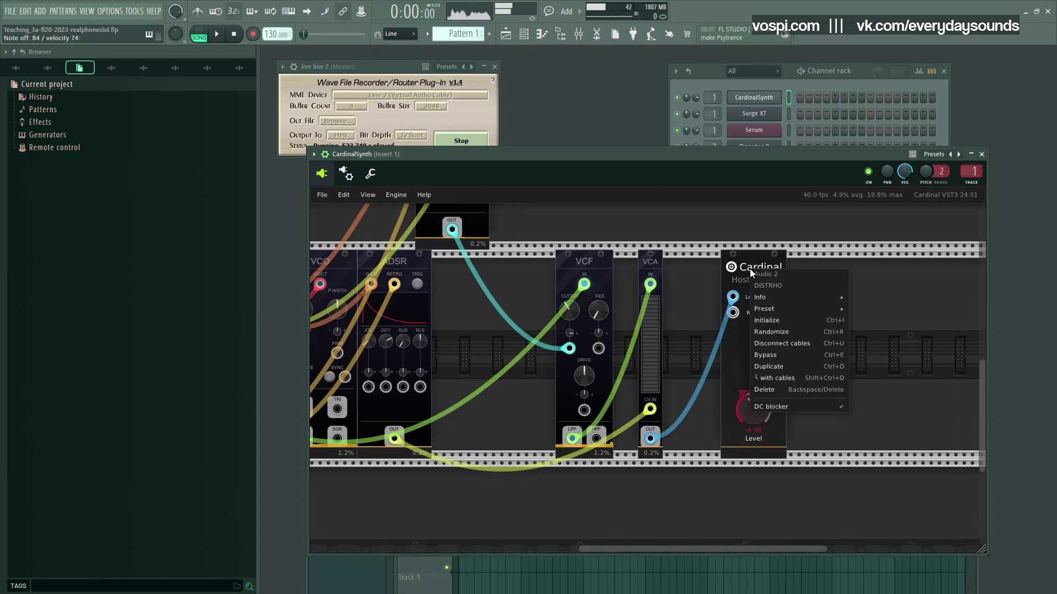
left_click(812, 407)
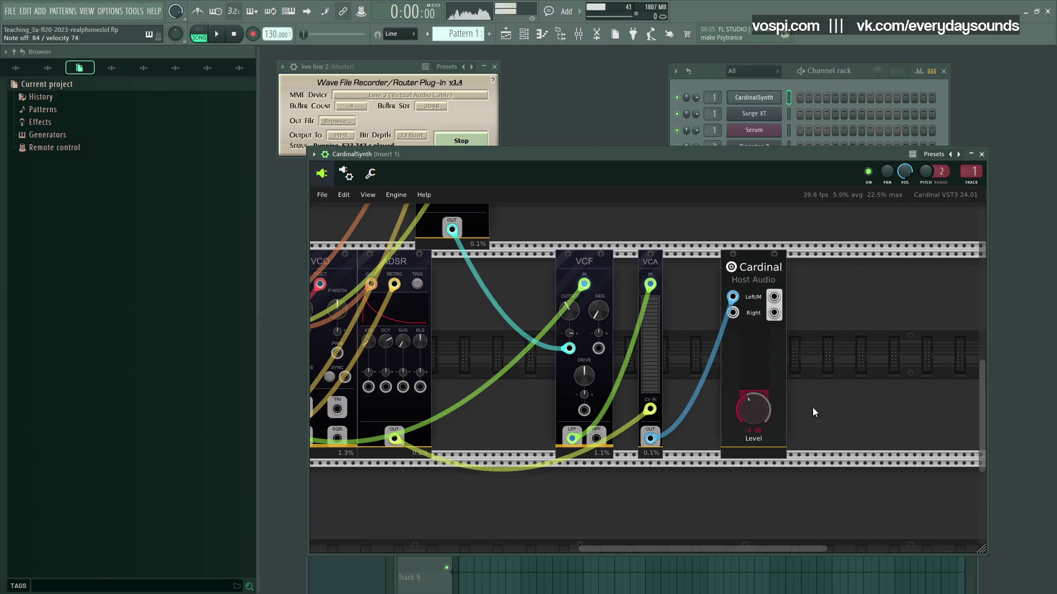
scroll(646, 385, "left", 3)
left_click_drag(646, 385, 683, 383)
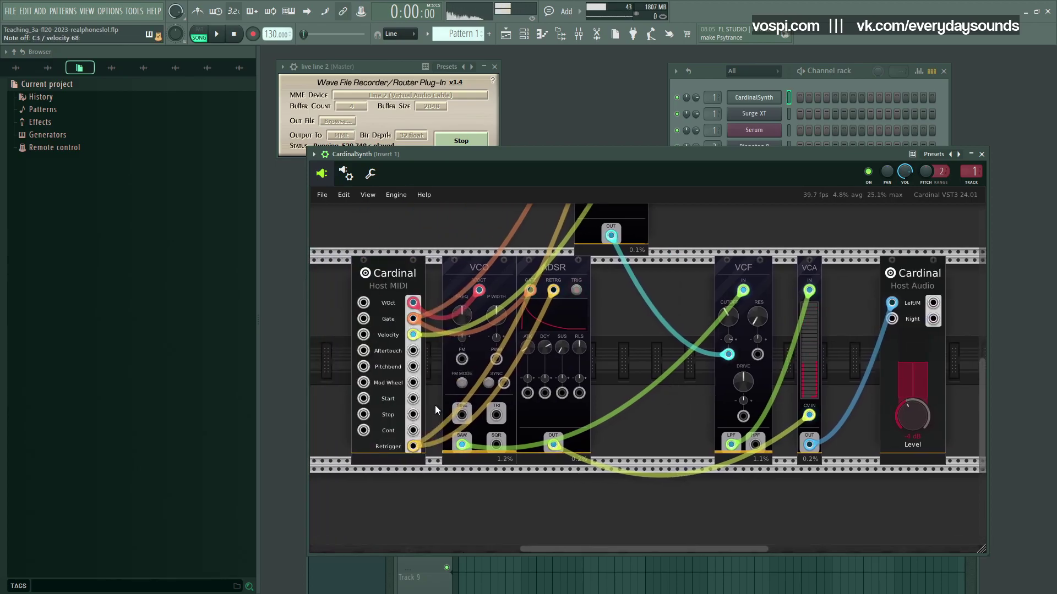
scroll(440, 407, "up", 4)
scroll(445, 410, "down", 3)
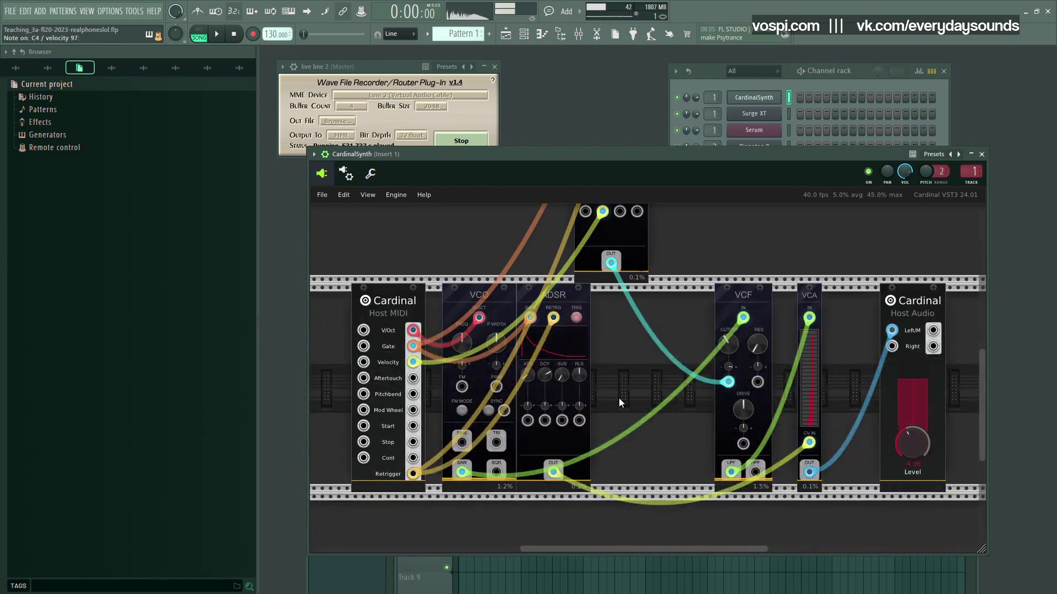